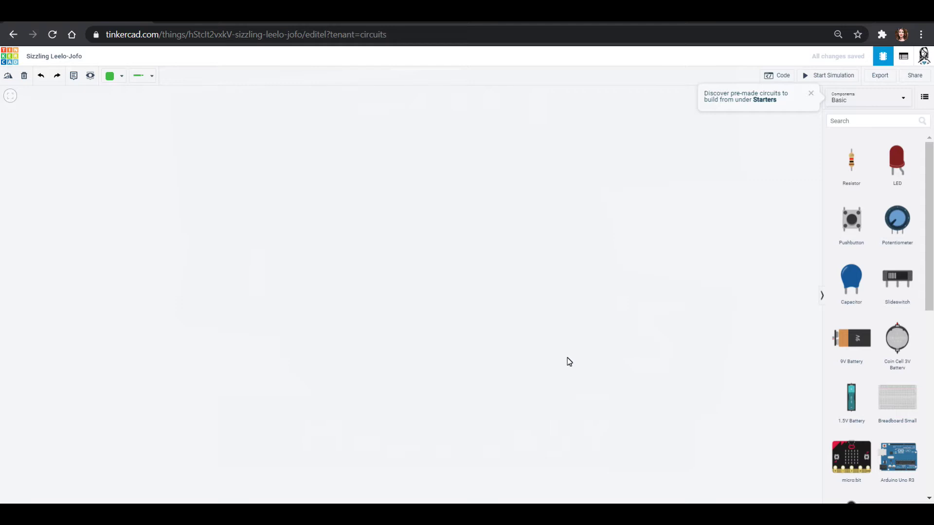
Rename the project to 'Police Siren'.
left_click(83, 57)
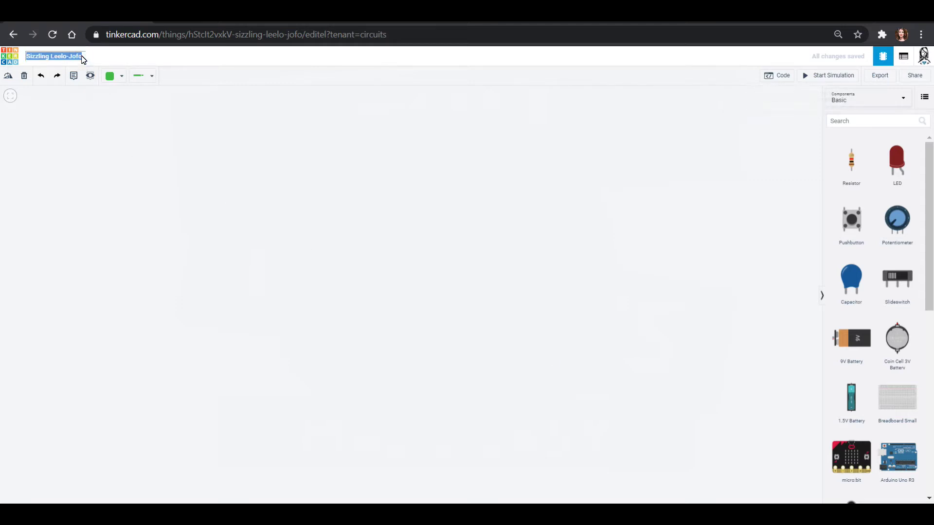
type("Police Siren")
left_click(268, 194)
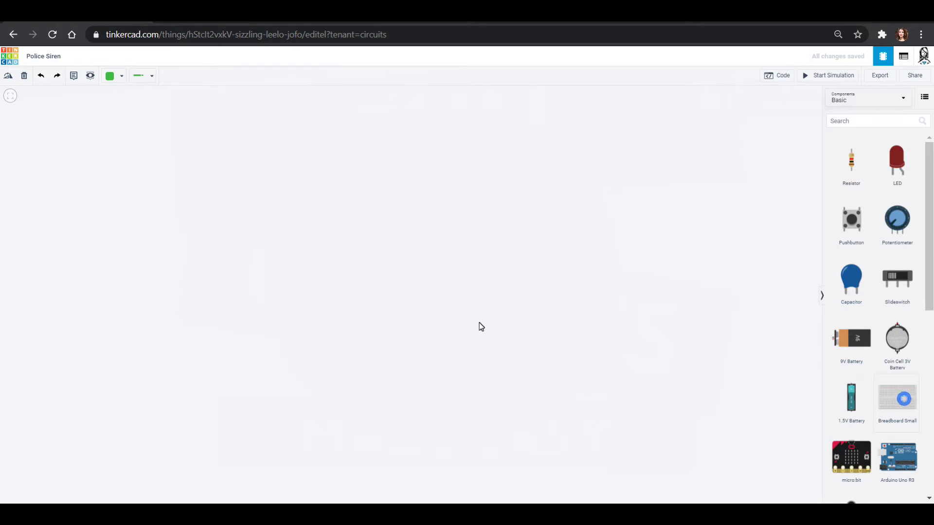
Place a small breadboard and a 9V battery, turned upright, beside it.
left_click_drag(897, 397, 439, 308)
left_click_drag(857, 343, 83, 326)
left_click(8, 76)
left_click(8, 77)
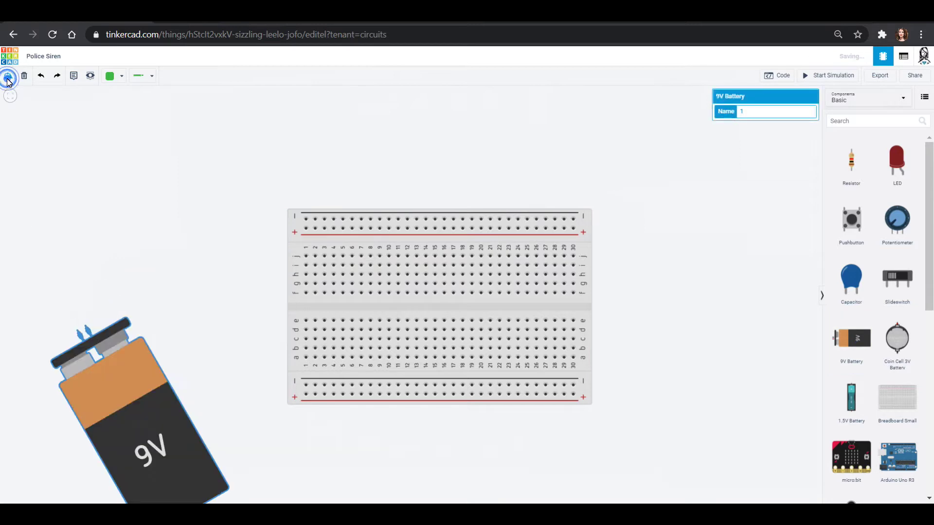
left_click(8, 76)
left_click_drag(106, 362, 226, 254)
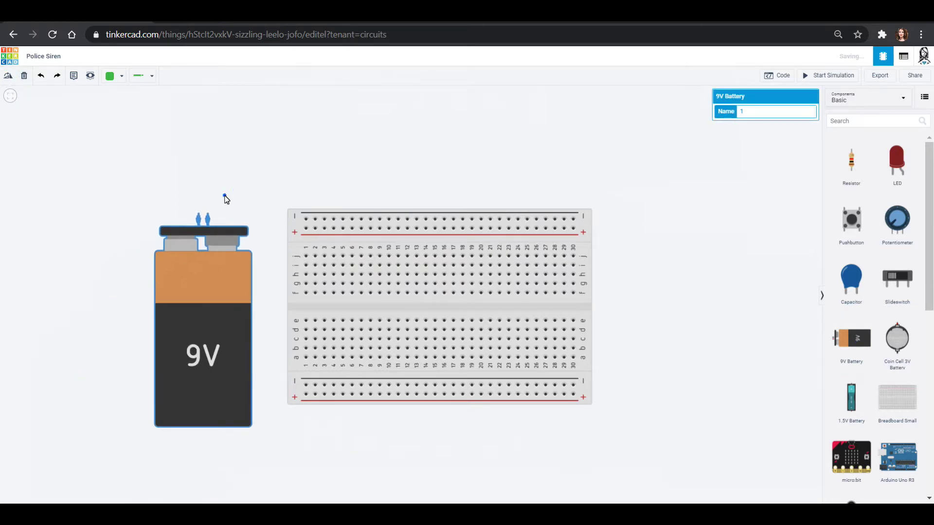
left_click(226, 194)
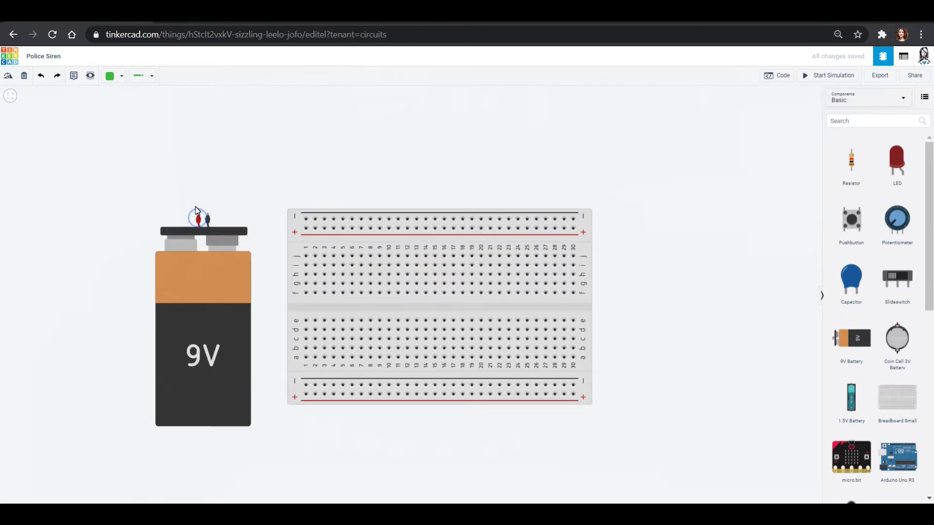
Wire the battery's positive terminal to the top + rail in red.
left_click(198, 215)
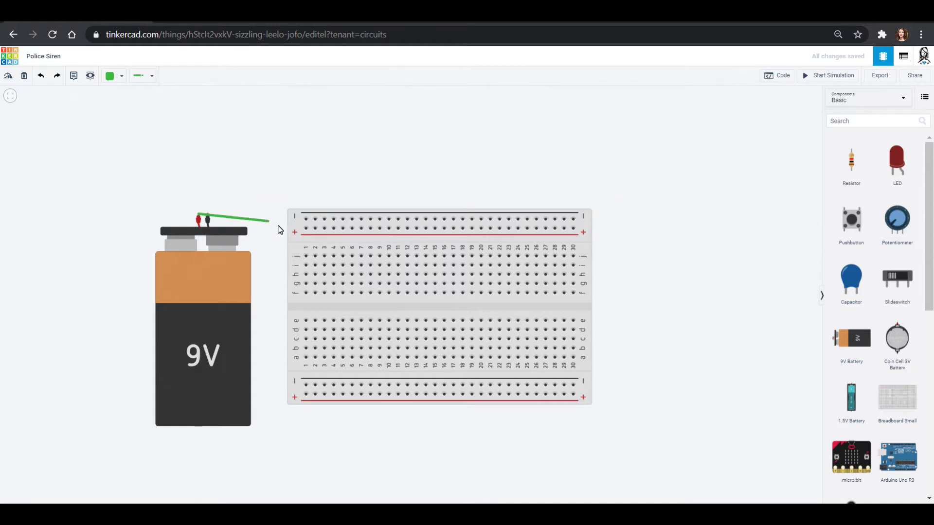
left_click(306, 228)
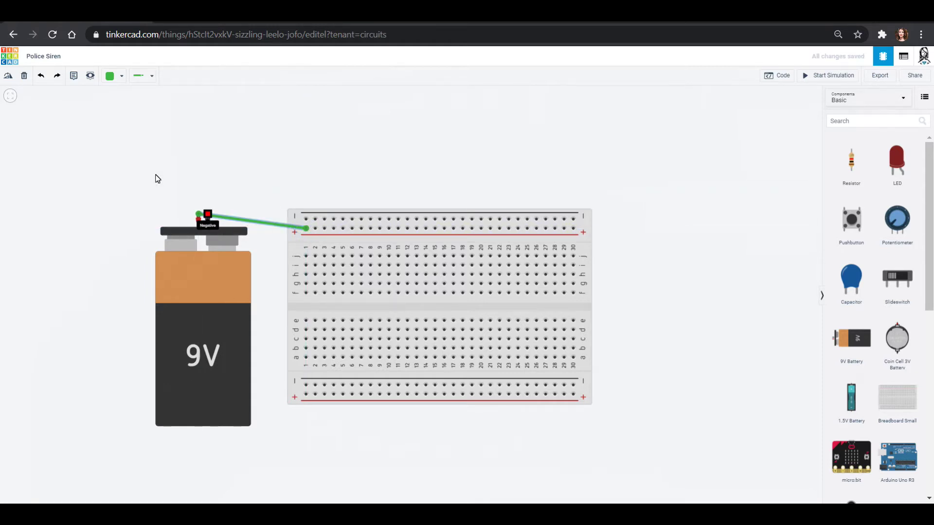
left_click(118, 76)
left_click(131, 121)
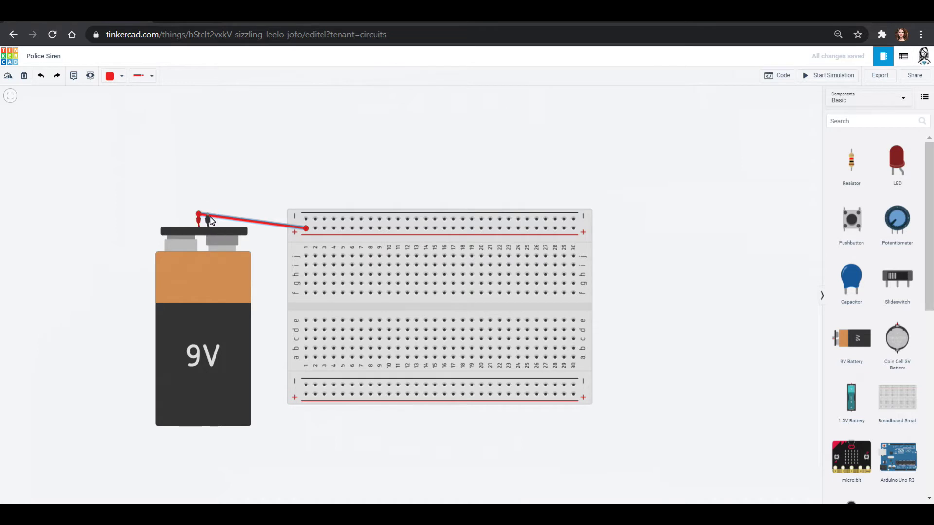
Wire the battery's negative terminal to the top − rail in black, with one bend.
left_click(209, 219)
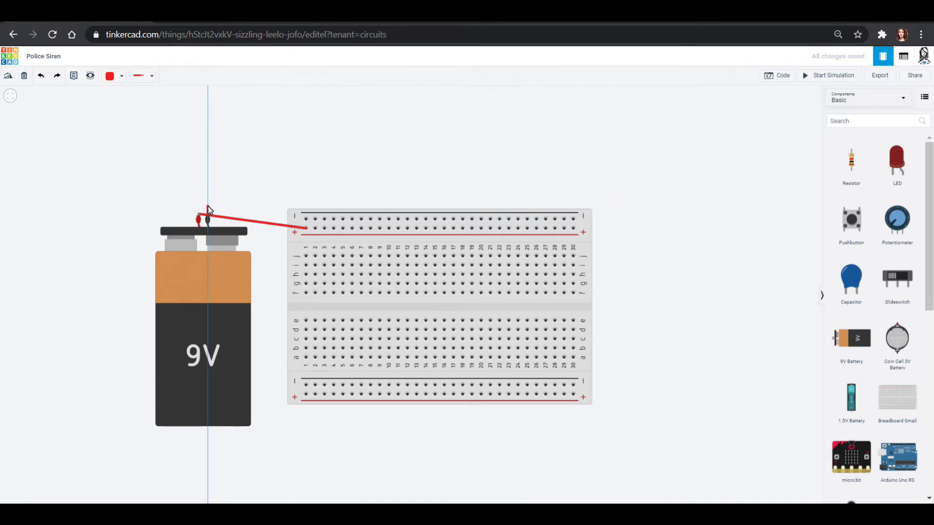
left_click(208, 206)
left_click(305, 219)
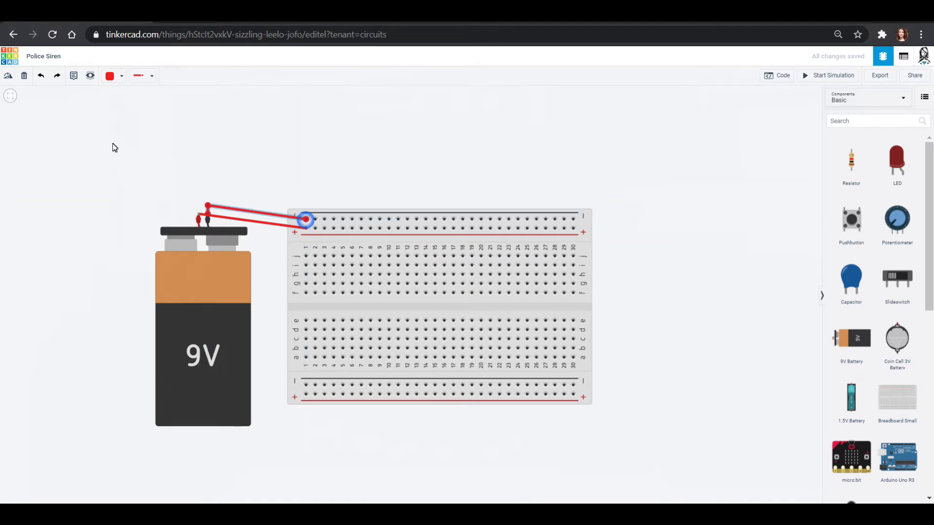
left_click(110, 76)
left_click(129, 98)
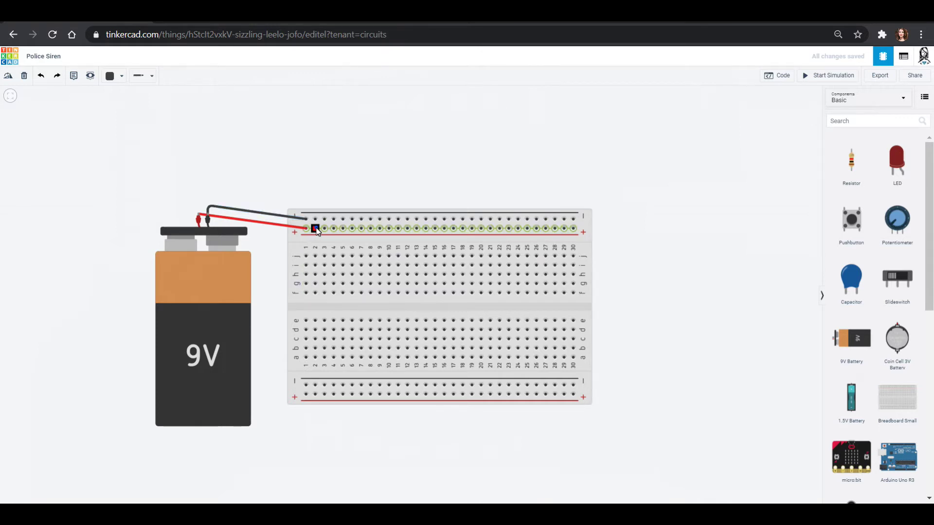
left_click(315, 229)
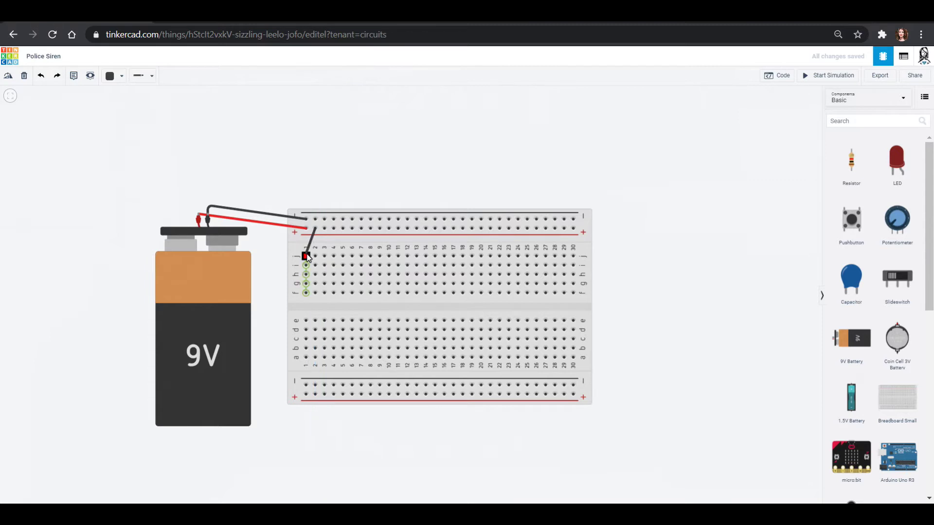
Add column 1 jumpers: top + rail to j1, f1 to e1, and a1 to the bottom + rail.
left_click(306, 257)
left_click(306, 293)
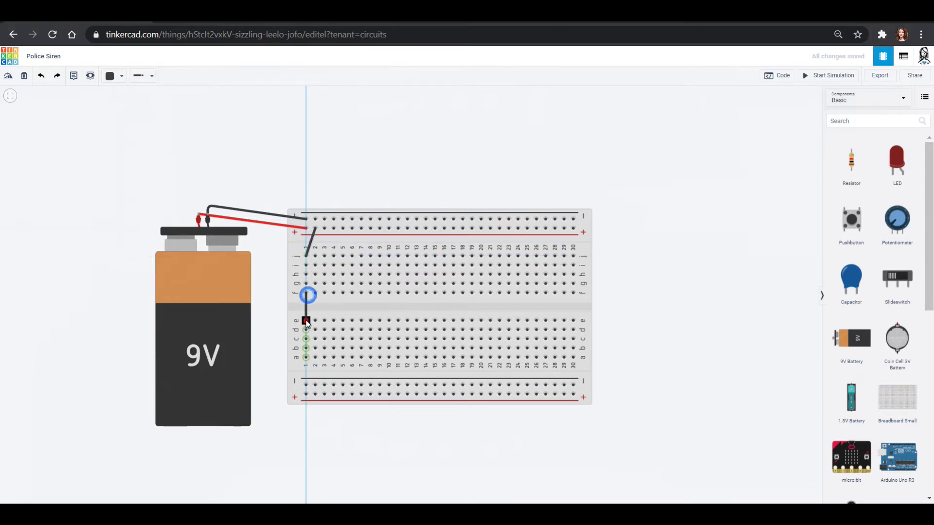
left_click(306, 320)
left_click(306, 358)
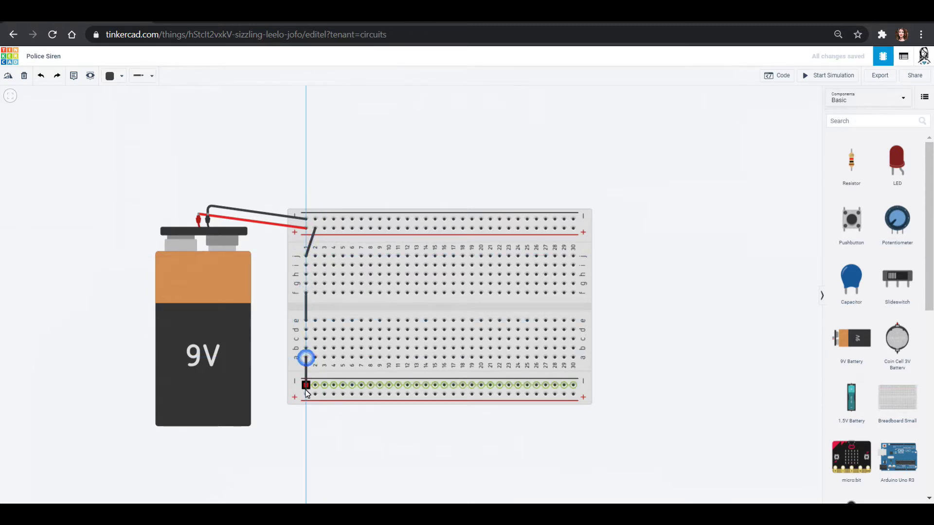
left_click(306, 393)
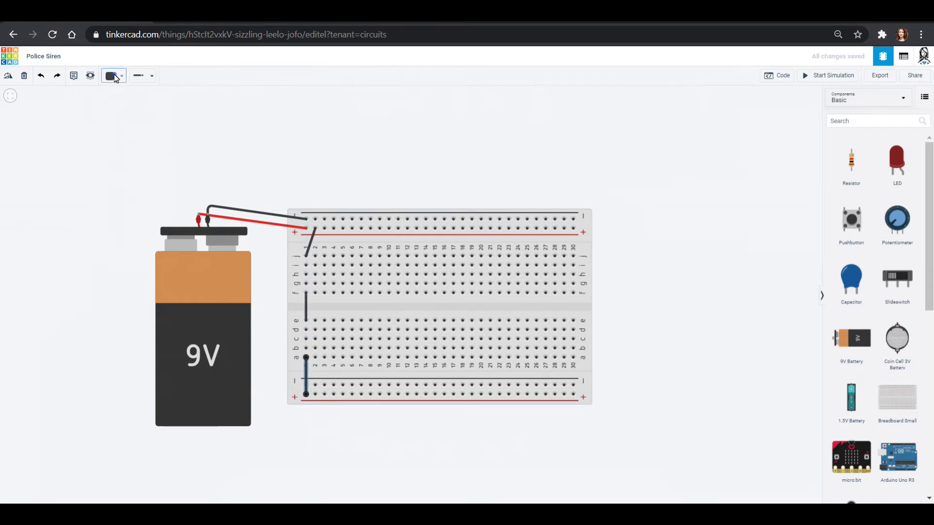
Colour the three column 1 jumpers red.
left_click(116, 75)
left_click(123, 113)
left_click(306, 306)
left_click(121, 76)
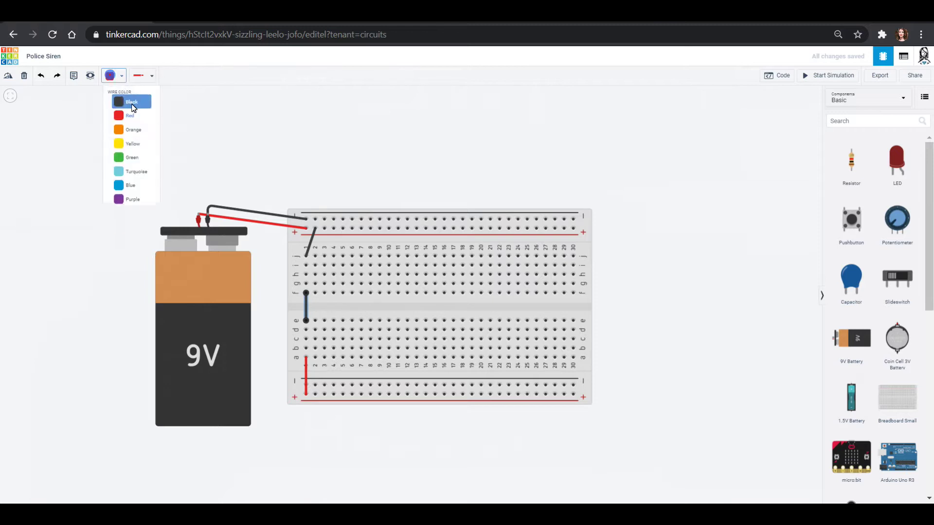
left_click(131, 117)
left_click(311, 239)
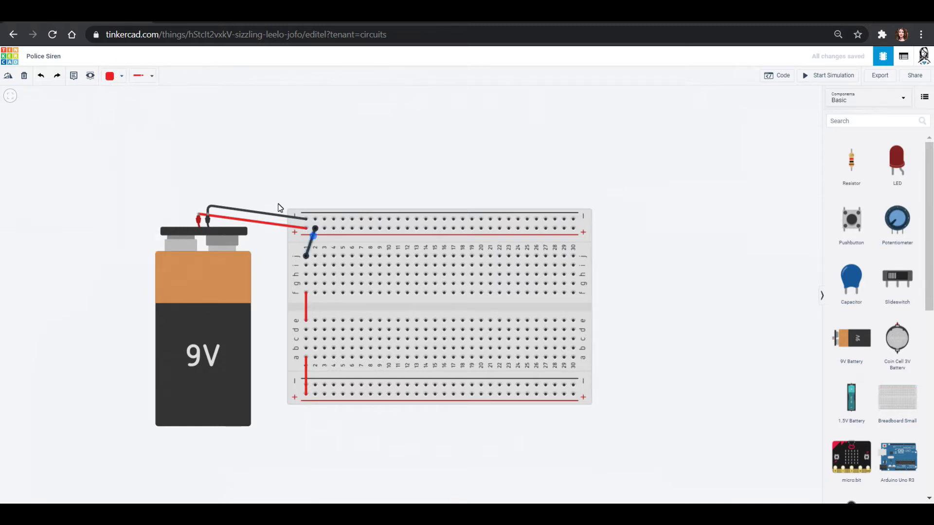
left_click(123, 76)
left_click(127, 112)
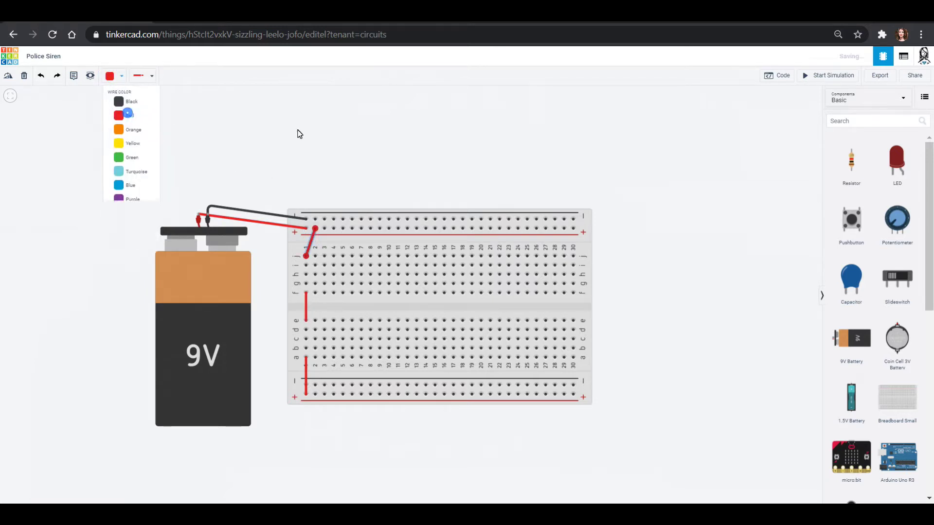
left_click(375, 156)
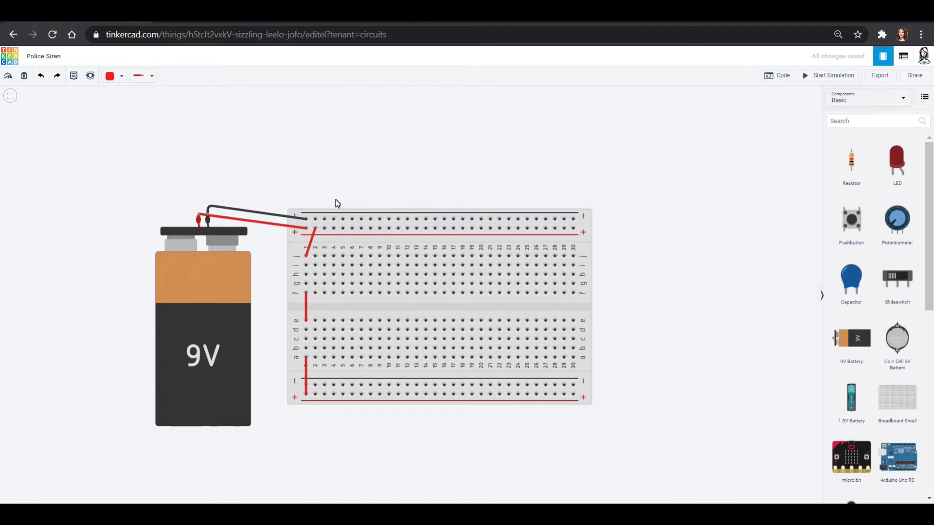
Add black column 2 jumpers: top − rail to j2, f2 to e2, and a2 to the bottom − rail.
left_click(315, 219)
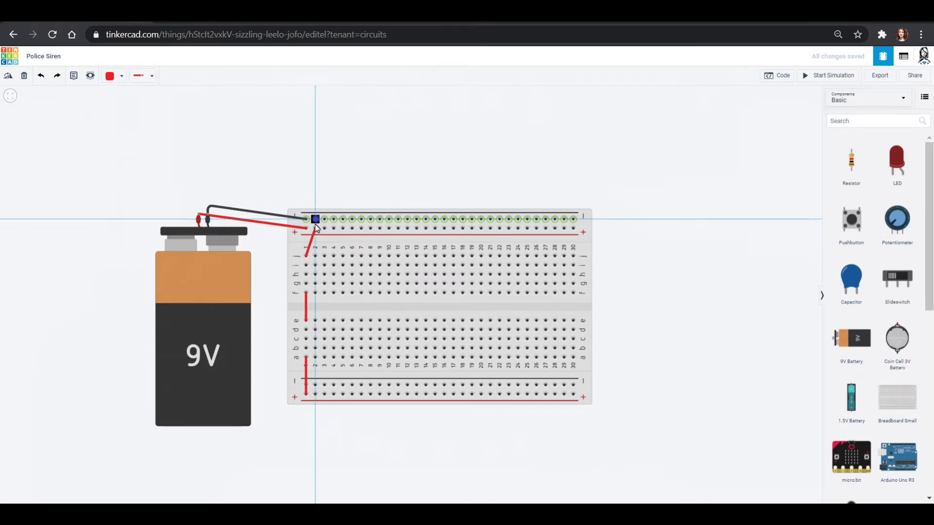
left_click(315, 256)
left_click(122, 76)
left_click(123, 98)
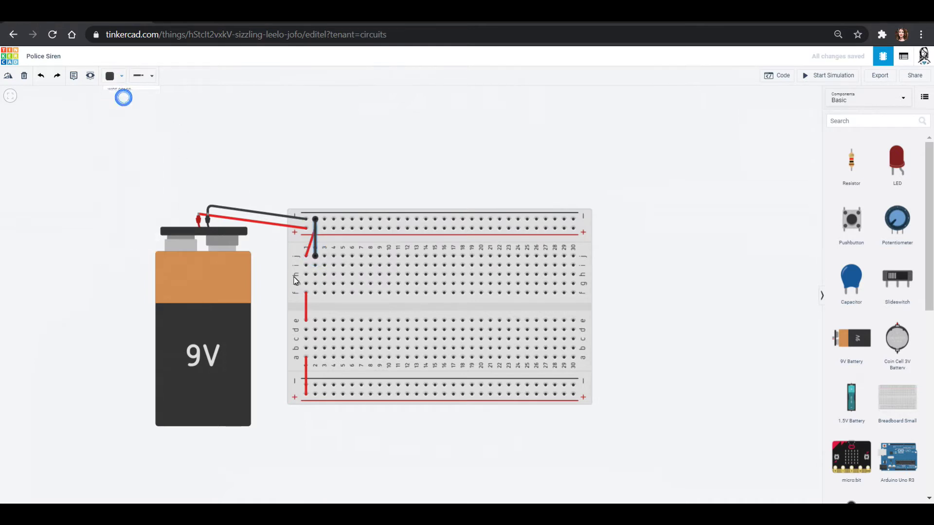
left_click(315, 293)
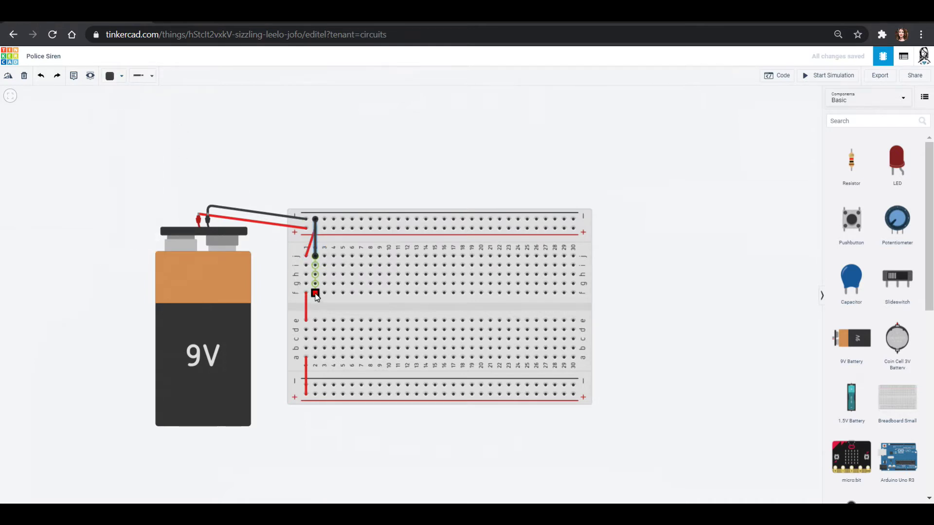
left_click(317, 322)
left_click(315, 359)
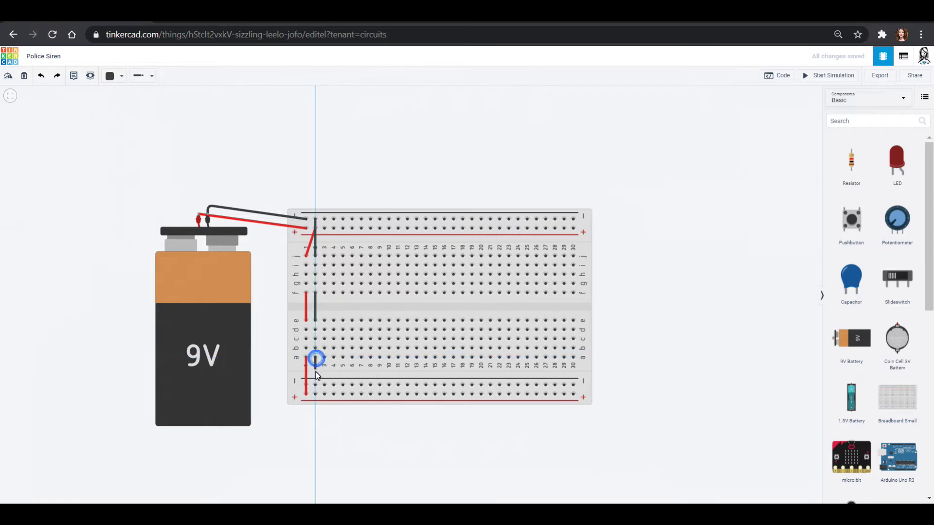
left_click(315, 385)
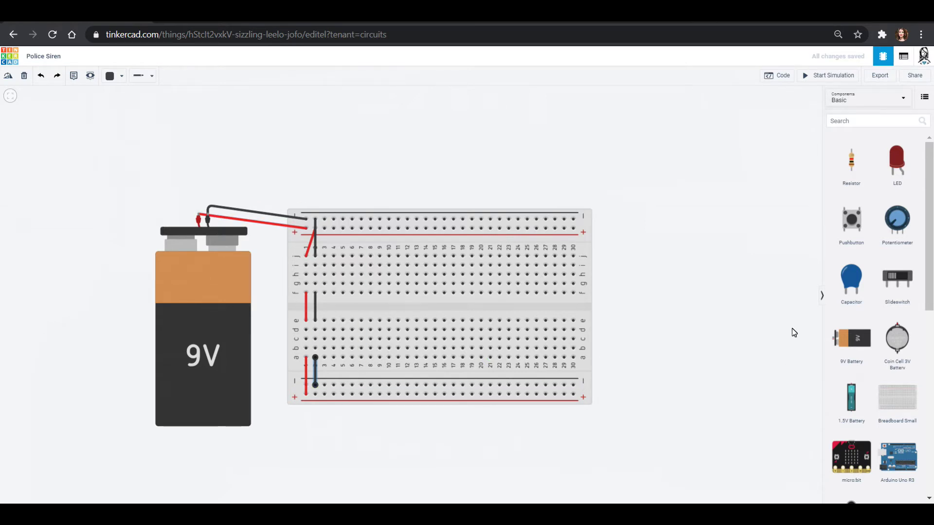
Search for 556 and place the 556 Dual Timer across the centre gap.
left_click(882, 122)
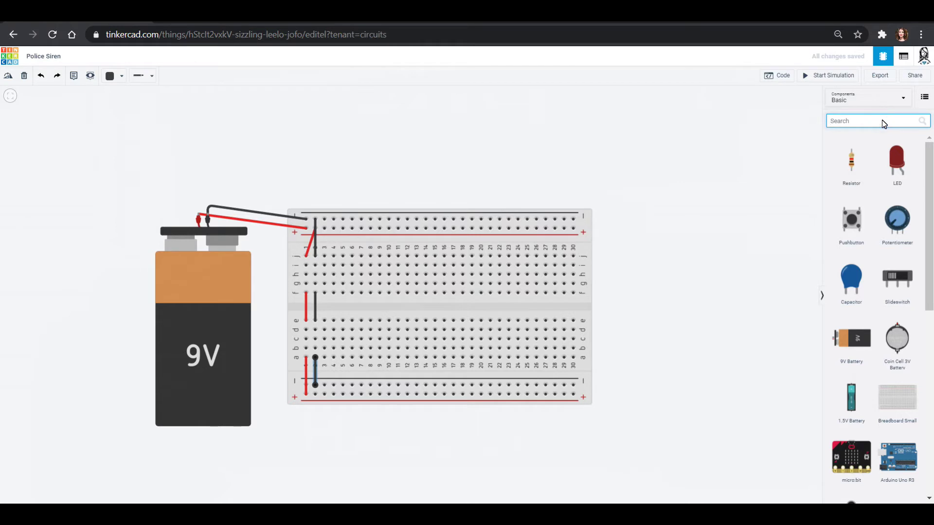
type("556")
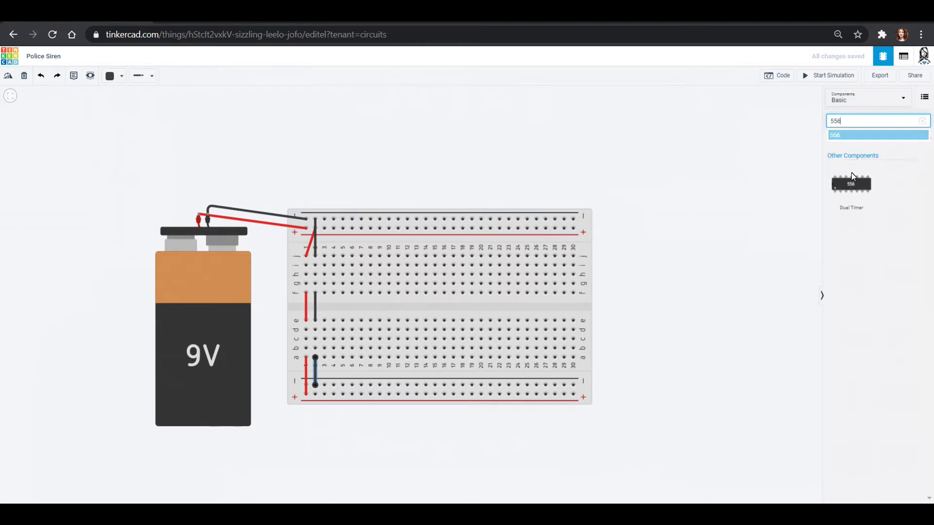
left_click_drag(850, 181, 462, 313)
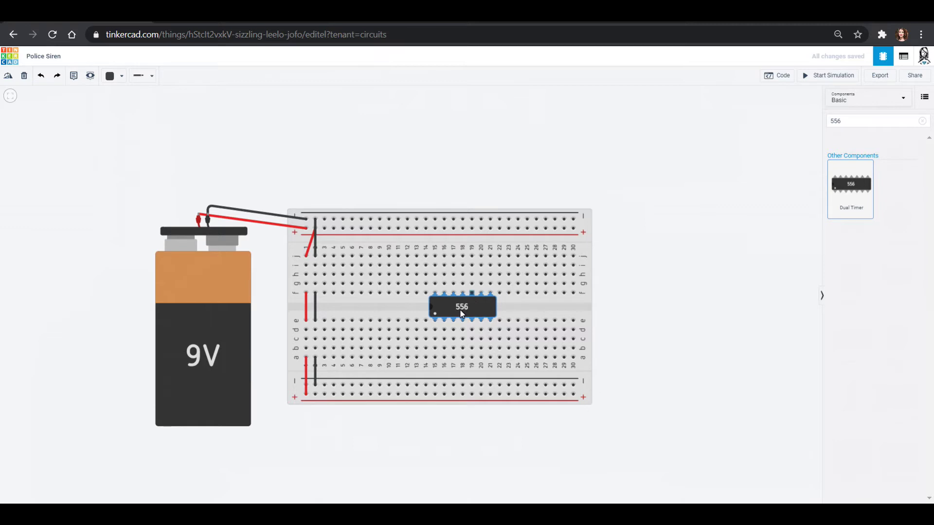
left_click(463, 313)
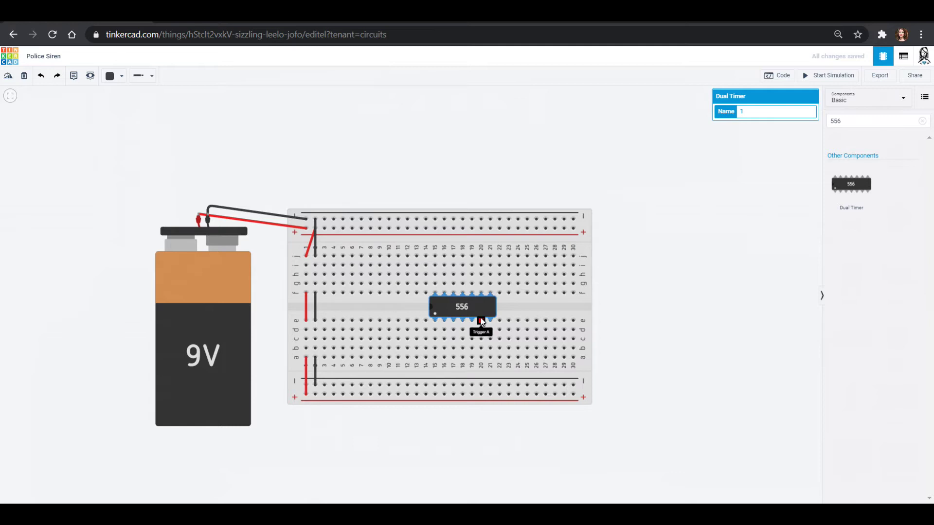
Place a 555 timer on the breadboard, then delete it.
left_click(869, 124)
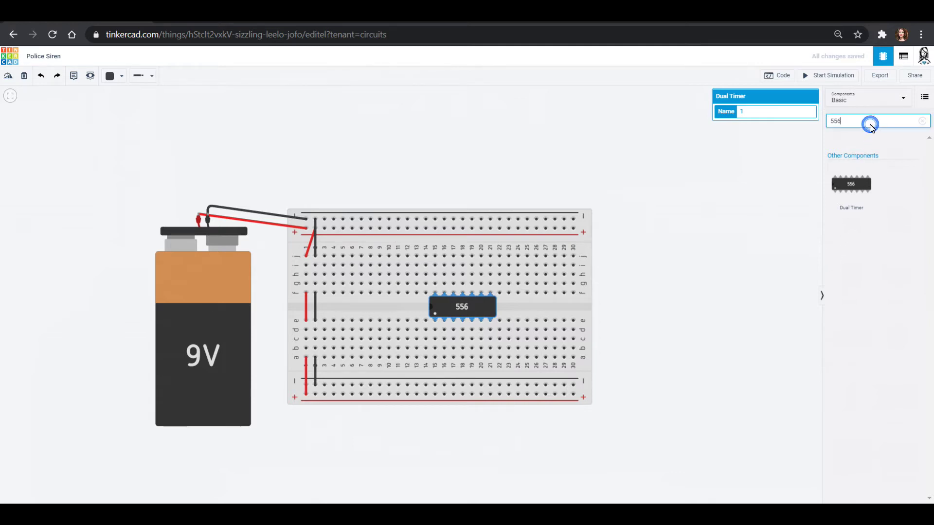
key("BackSpace")
type("5")
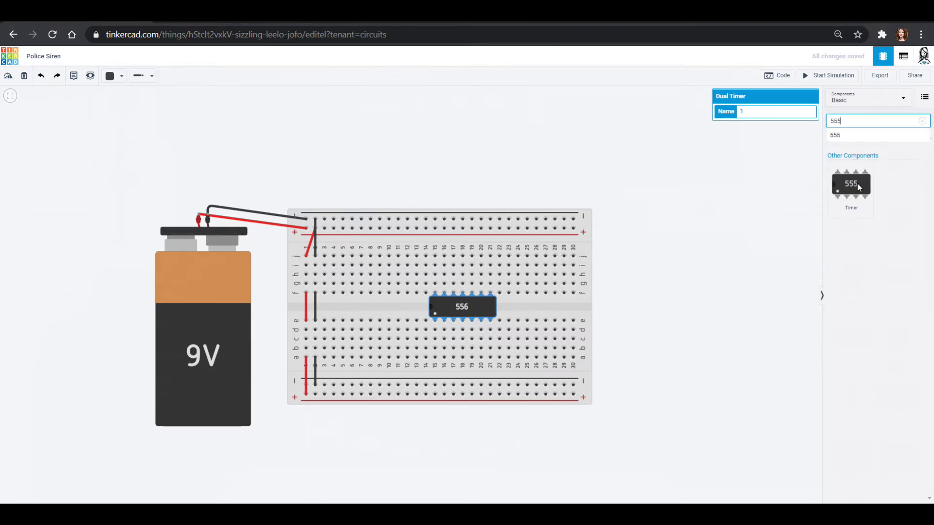
left_click_drag(857, 183, 535, 288)
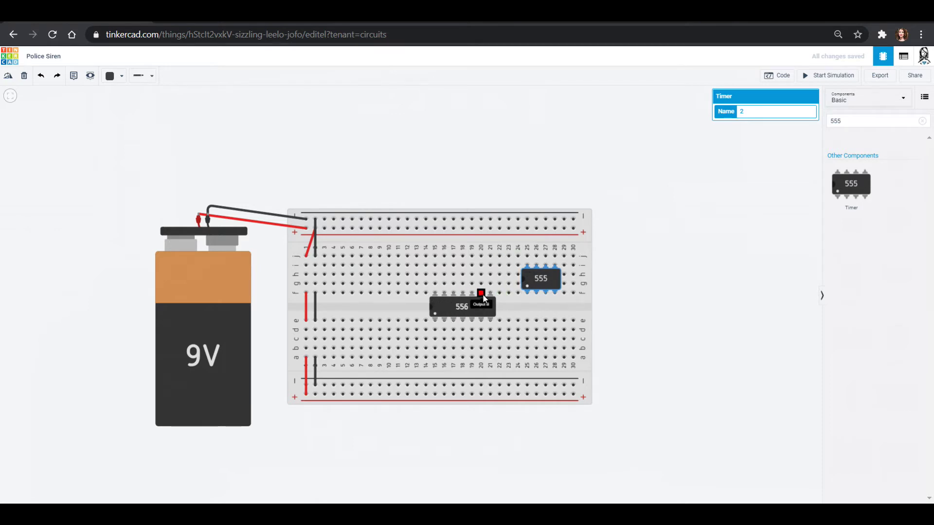
key("Delete")
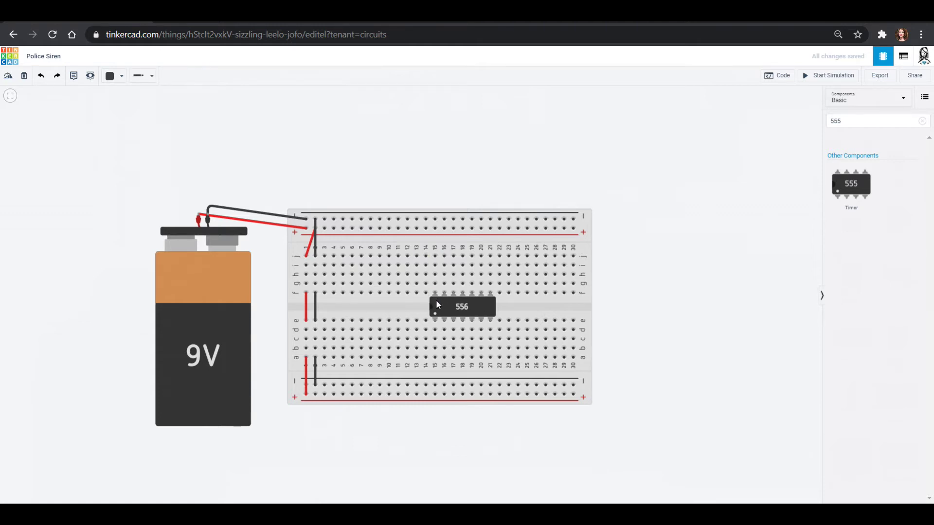
Run a red wire from hole j15 above the chip to the top power rail.
left_click(435, 257)
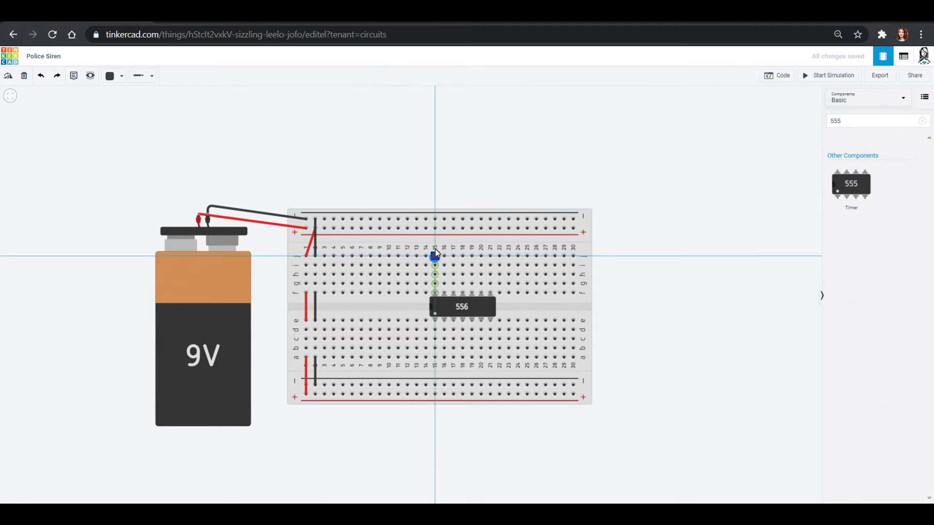
left_click(435, 228)
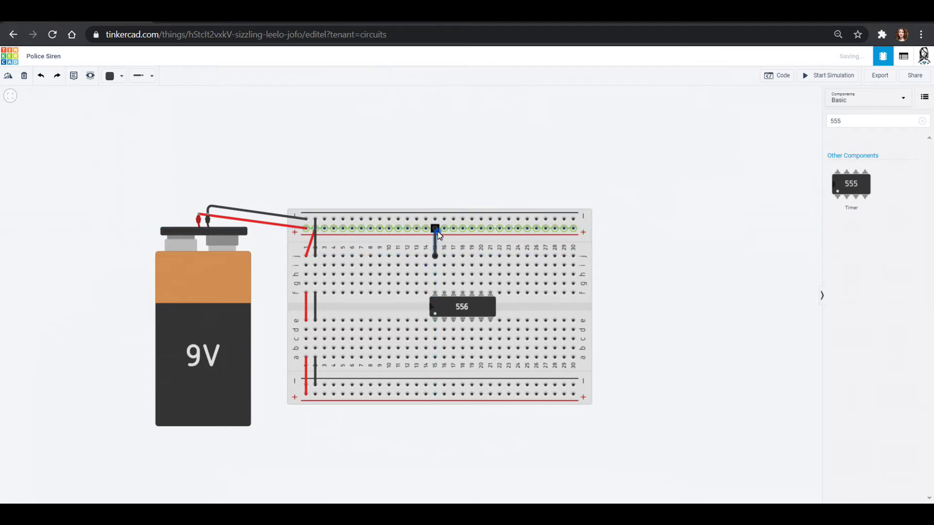
left_click(109, 75)
left_click(125, 118)
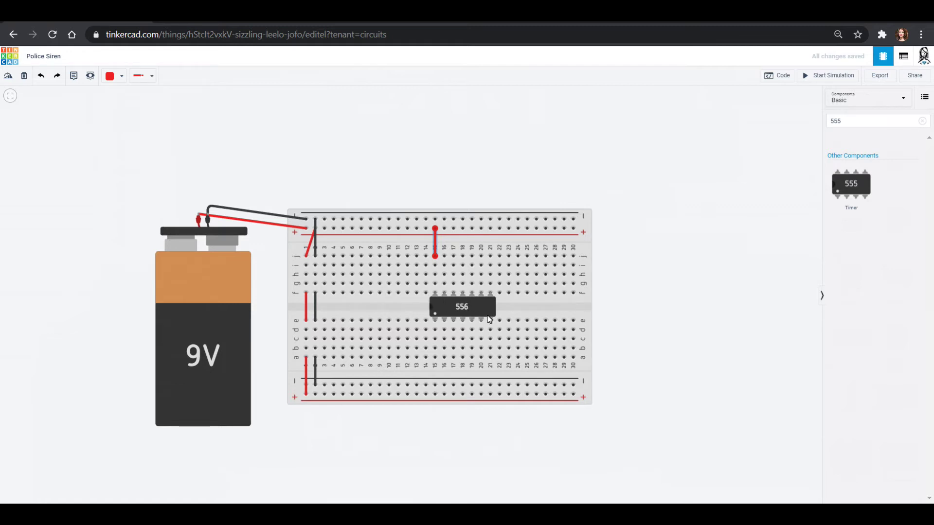
Run a black wire from hole a21 below the chip to the bottom rail.
left_click(490, 358)
left_click(490, 386)
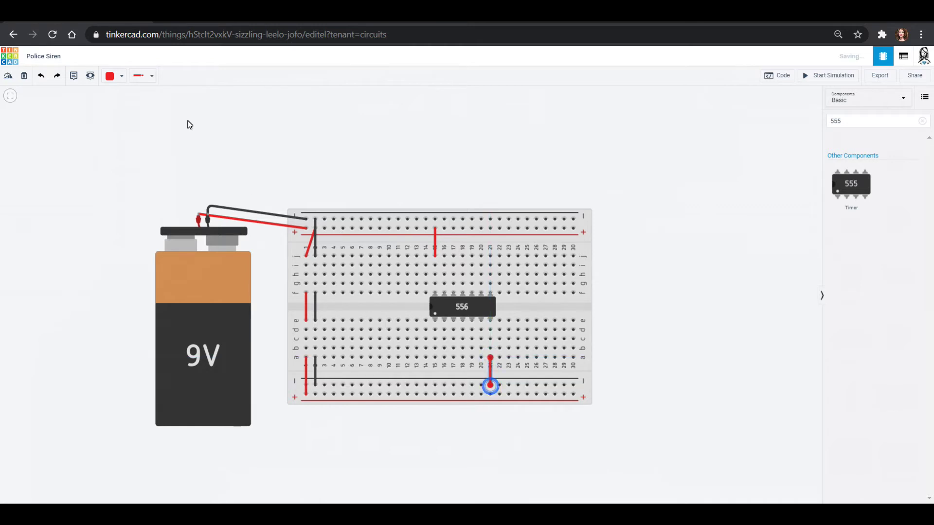
left_click(122, 78)
left_click(119, 99)
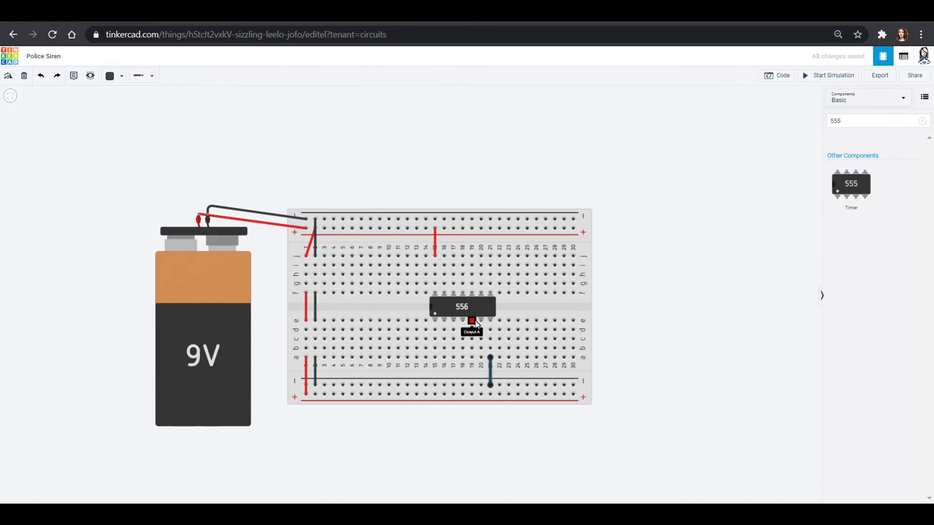
Add two yellow jumpers, one below the chip to column 20 and one along row g above it.
left_click(445, 329)
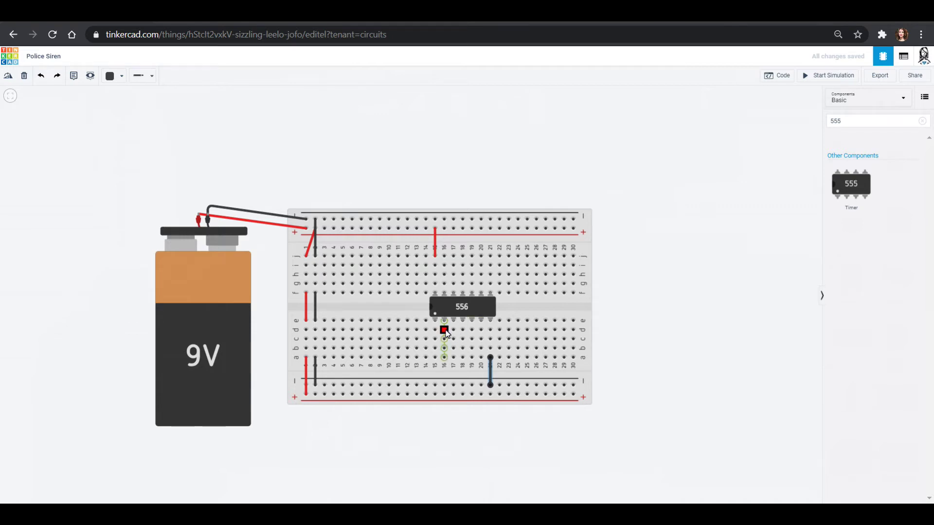
left_click(480, 330)
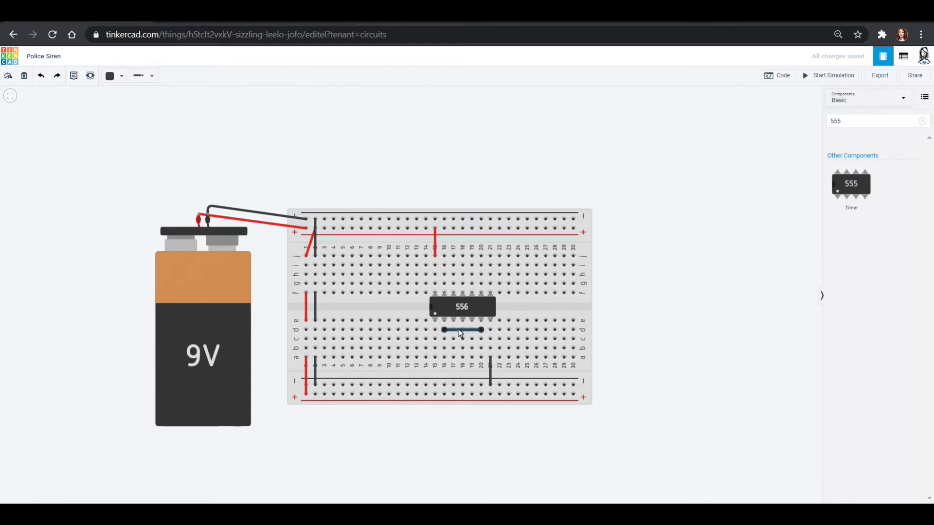
left_click(110, 76)
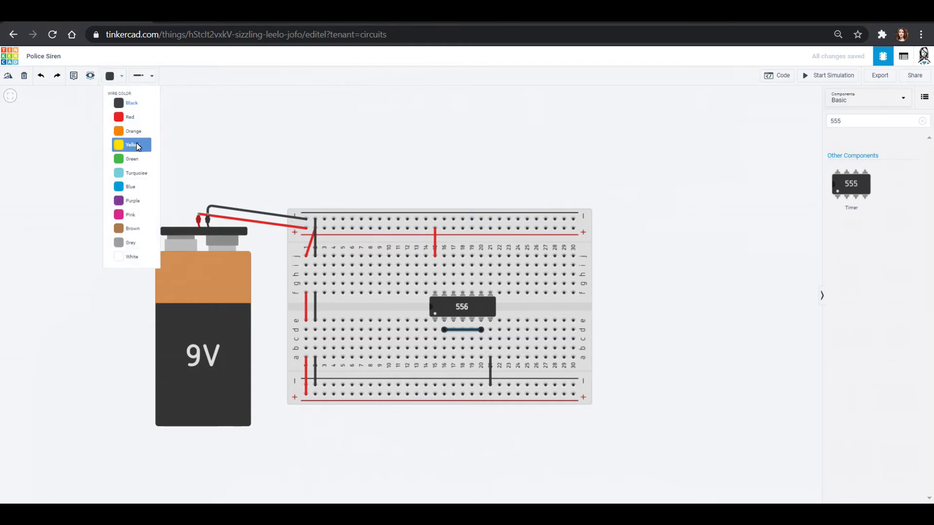
left_click(135, 142)
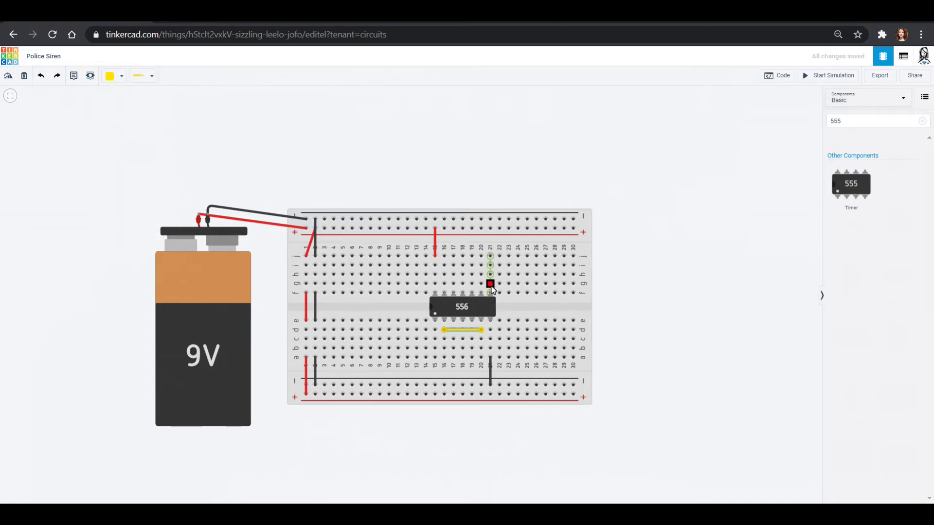
left_click(453, 284)
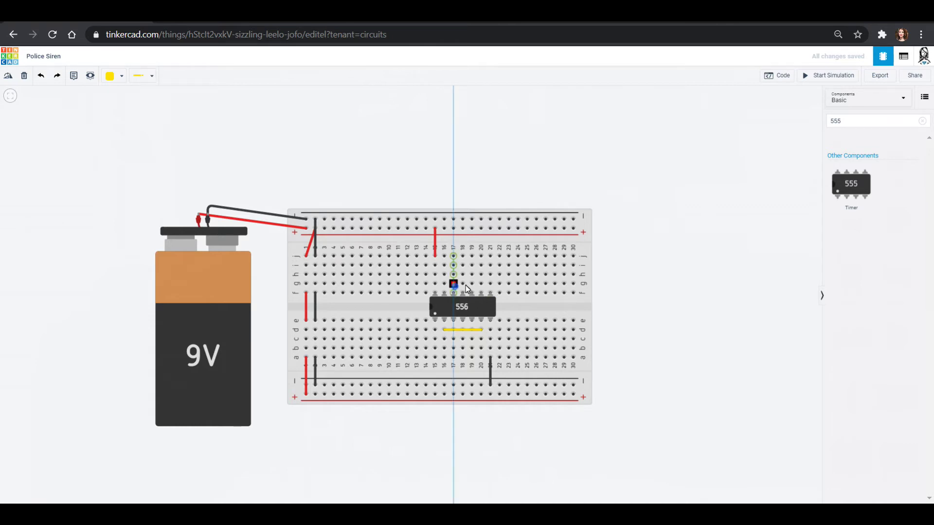
left_click(491, 283)
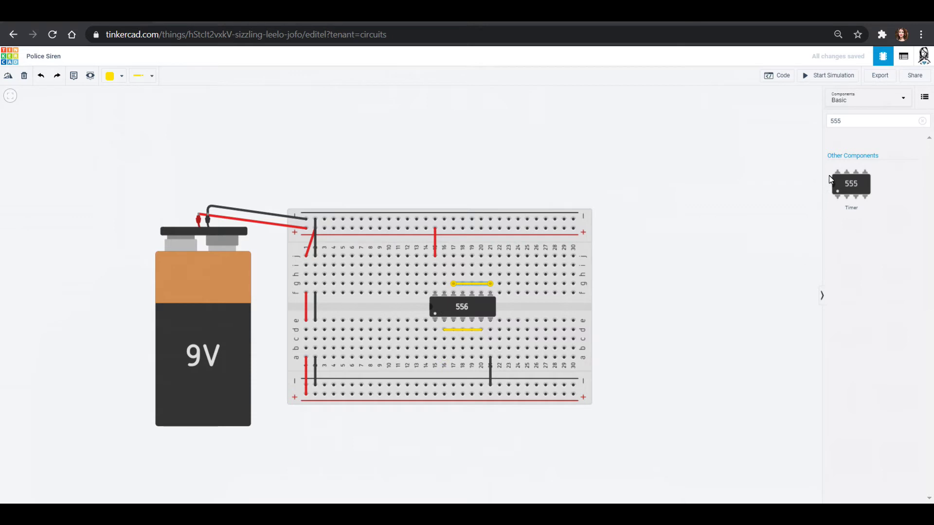
Place a horizontal 68 kΩ resistor left of the 556 and add a second resistor to the canvas.
left_click(921, 120)
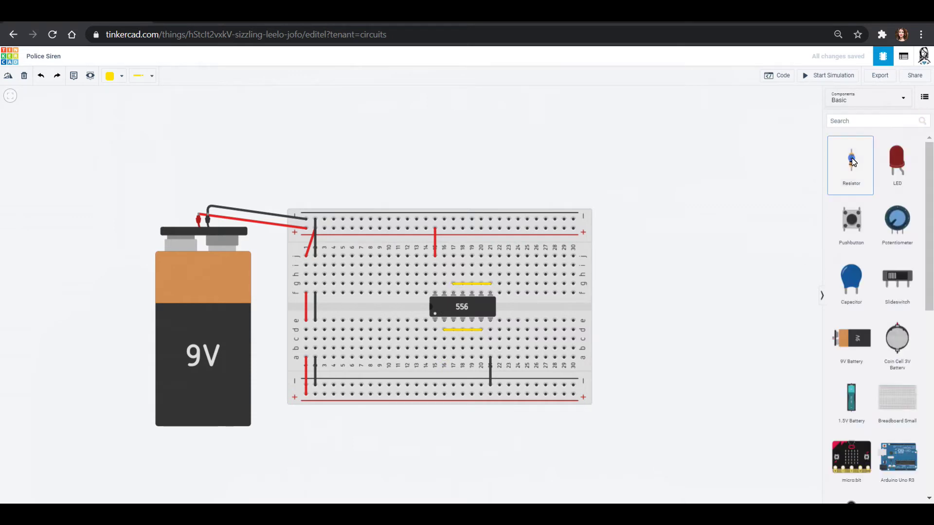
left_click_drag(851, 162, 682, 342)
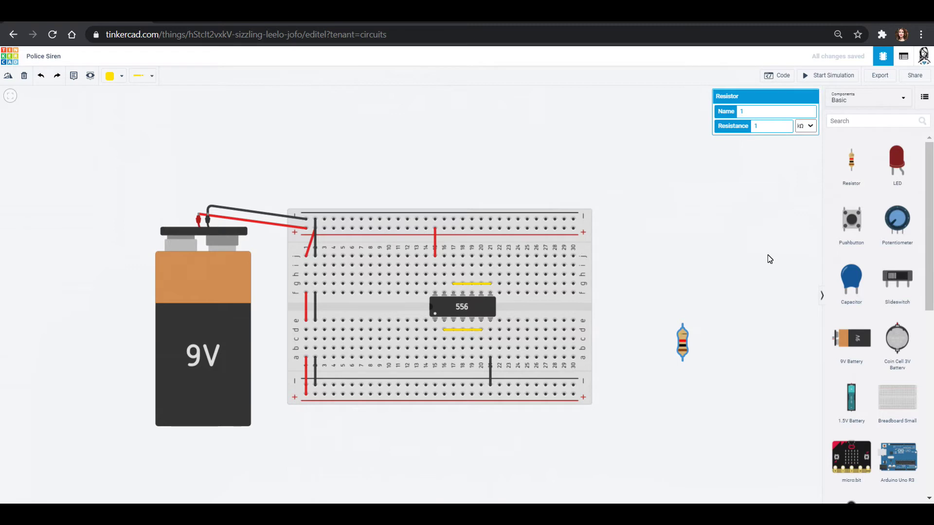
left_click(765, 126)
left_click(9, 76)
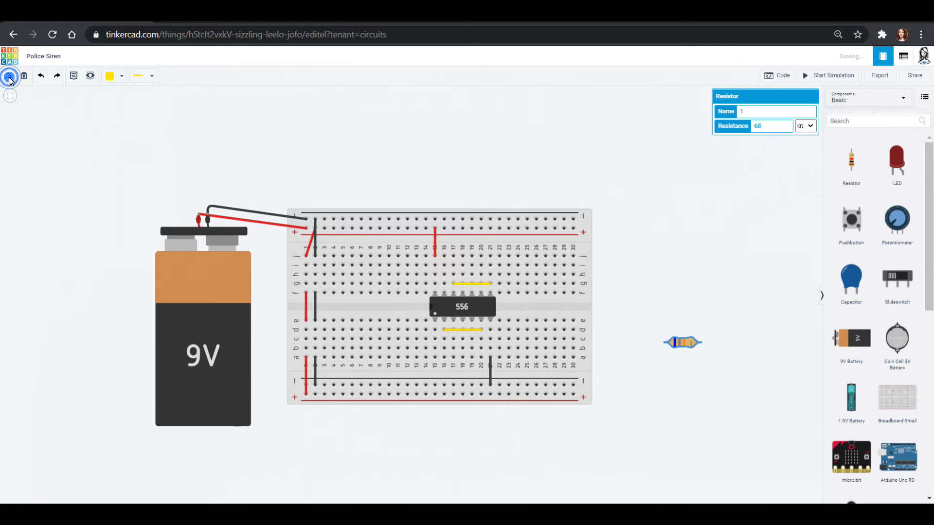
left_click_drag(673, 346, 416, 343)
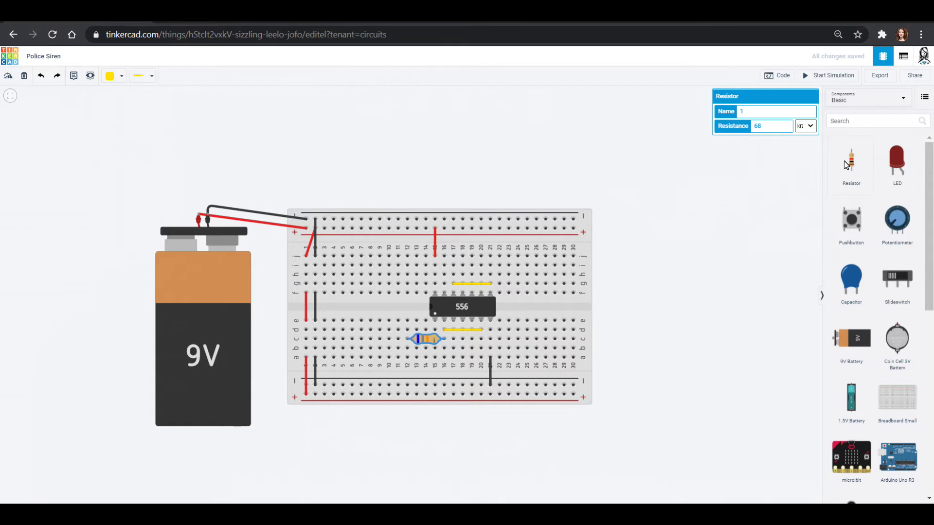
left_click_drag(848, 165, 672, 317)
Place the second resistor horizontally in row b, columns 8–12, and add a capacitor.
left_click(8, 77)
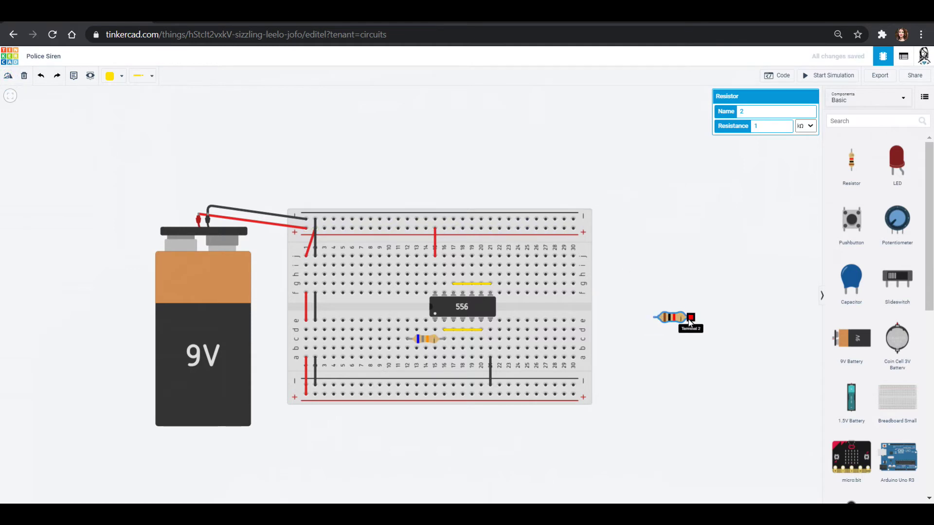
left_click_drag(687, 318, 401, 352)
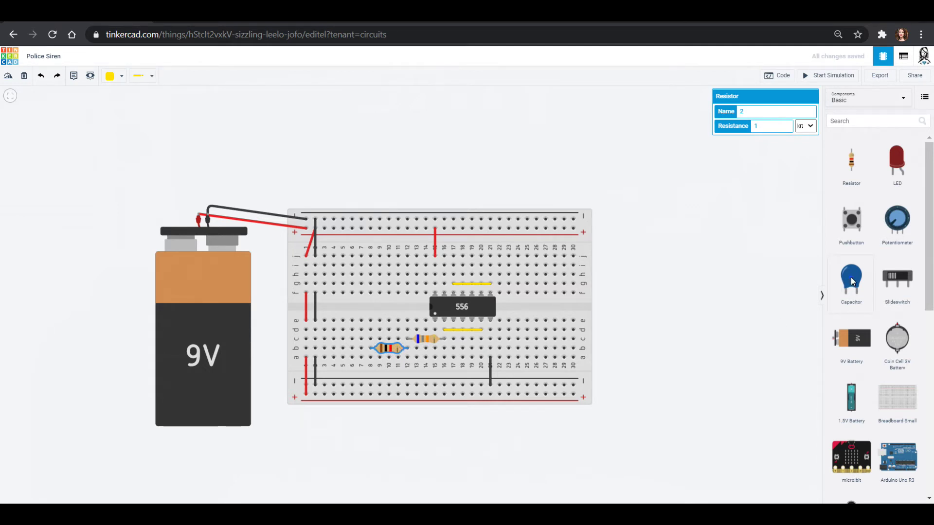
left_click_drag(850, 277, 377, 322)
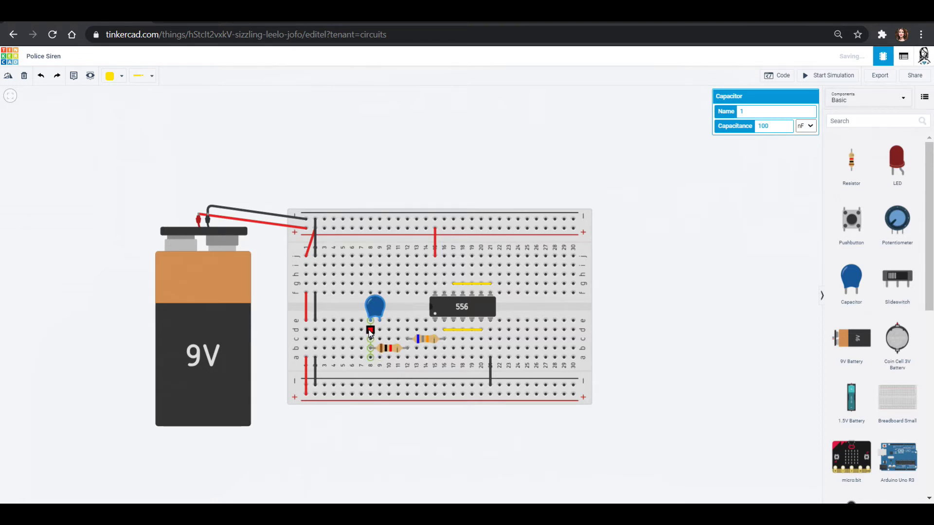
Run a red wire from column 8, row a to the bottom + rail.
left_click(370, 358)
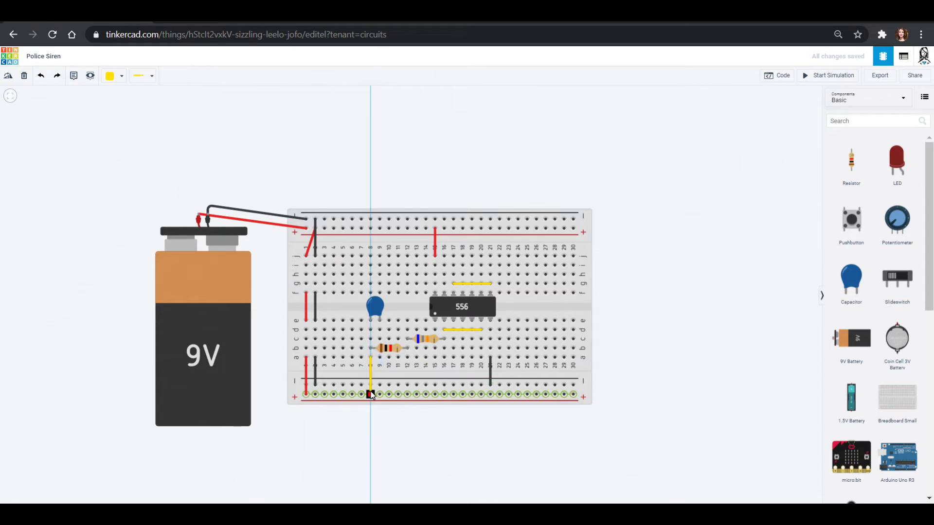
left_click(370, 394)
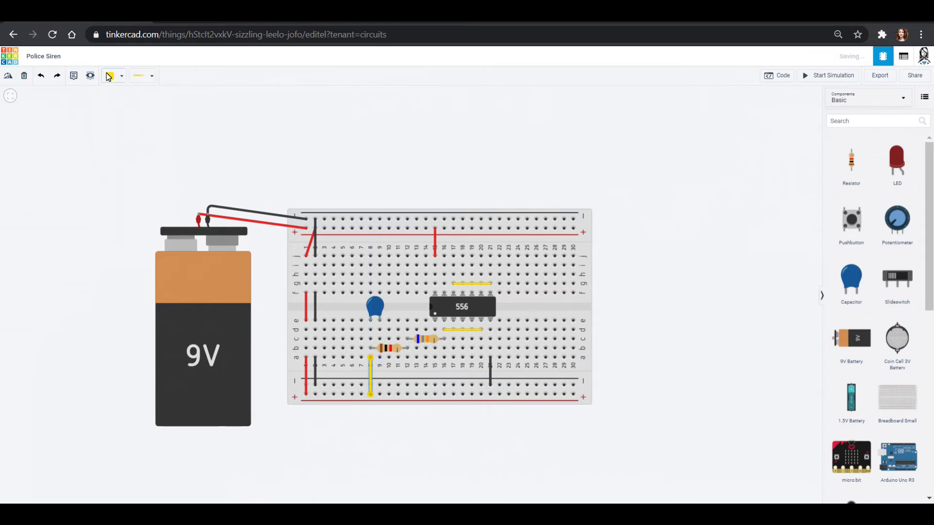
left_click(108, 77)
left_click(129, 118)
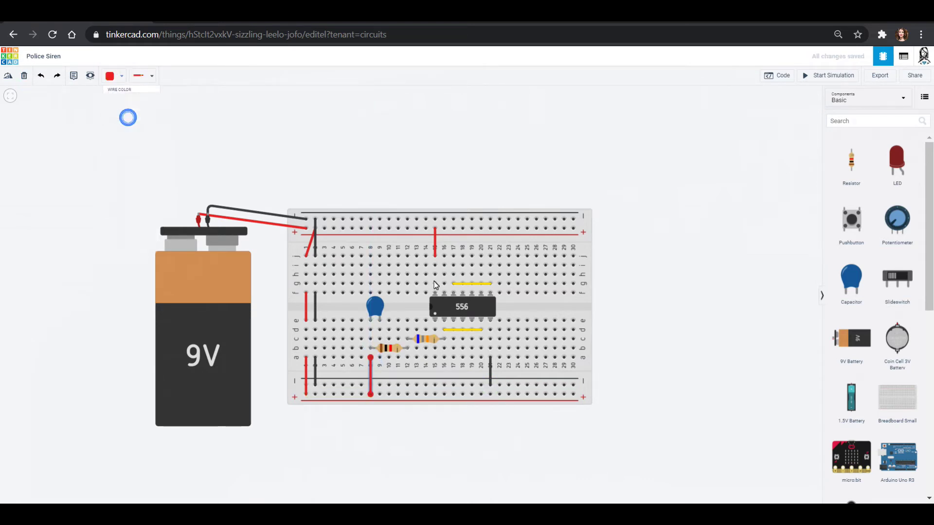
left_click(387, 350)
Move the second resistor up to row d and add a grey row-b wire from column 17 to 9.
left_click_drag(389, 351, 388, 334)
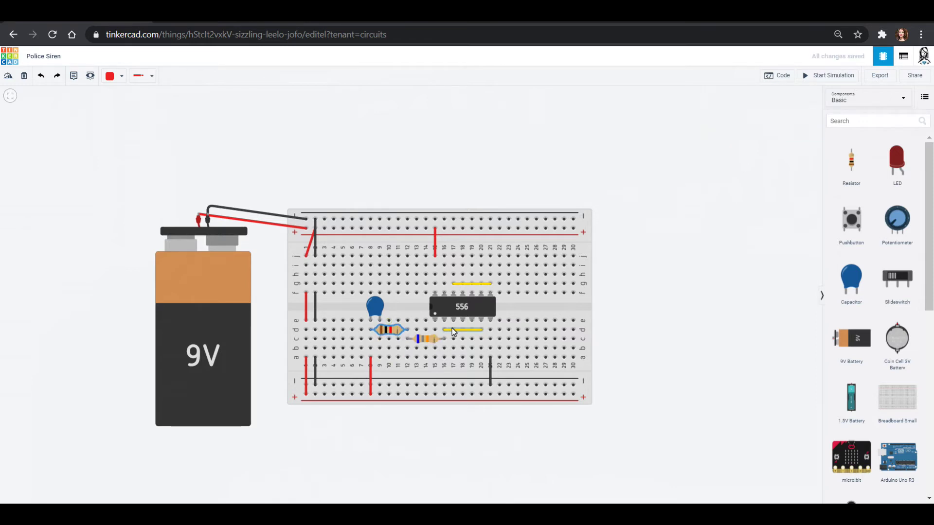
left_click(453, 348)
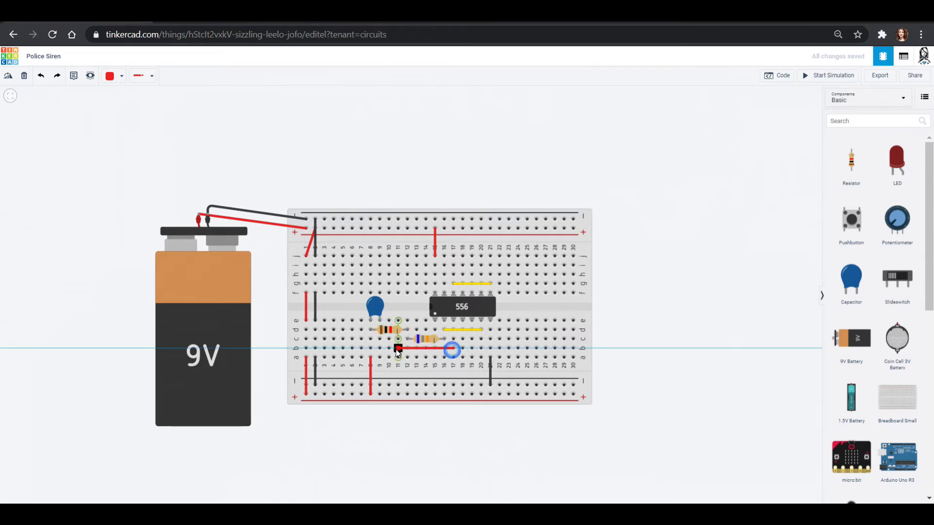
left_click(379, 348)
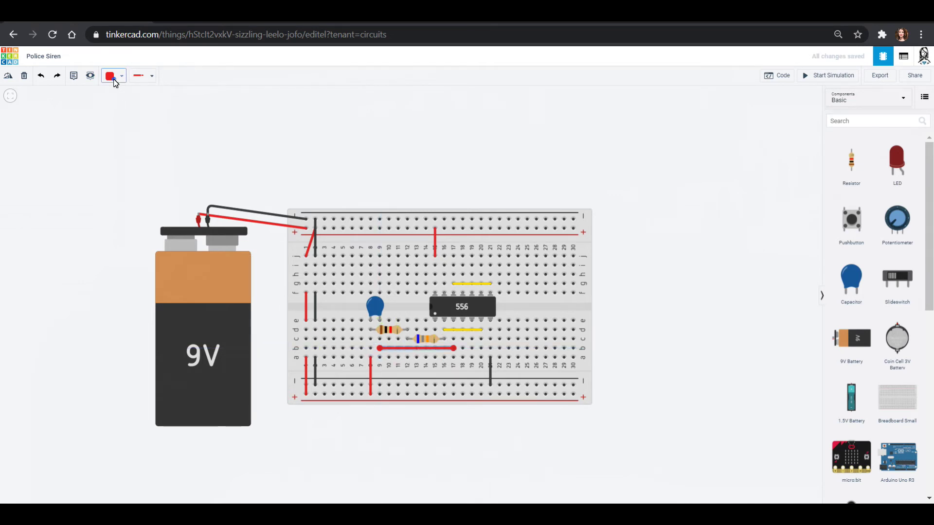
left_click(115, 81)
left_click(134, 247)
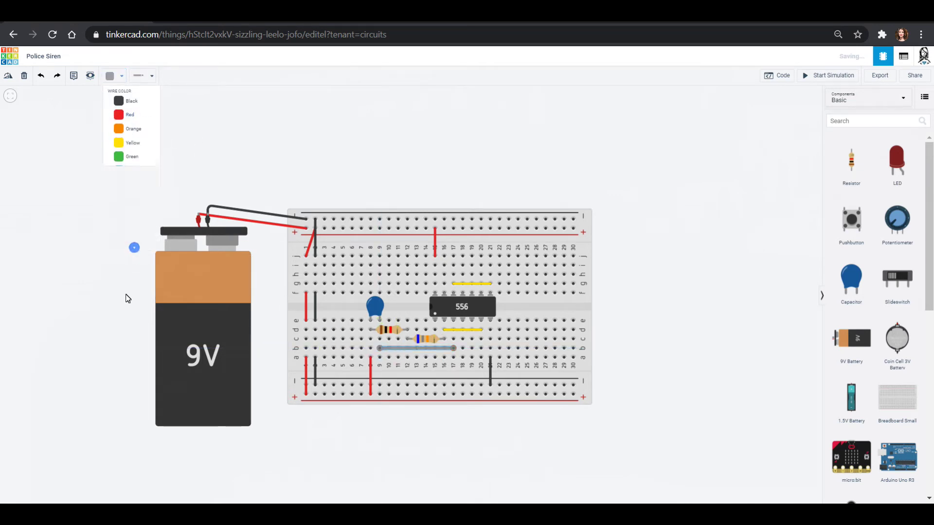
left_click(127, 297)
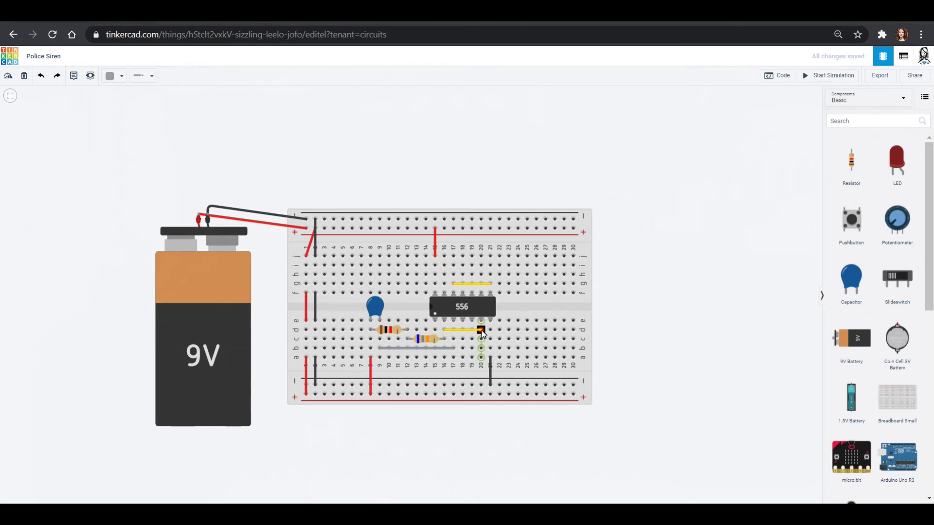
Search 'capacitor' and place a flipped polarized capacitor in the lower half below the 556's right end.
left_click(865, 124)
type("c")
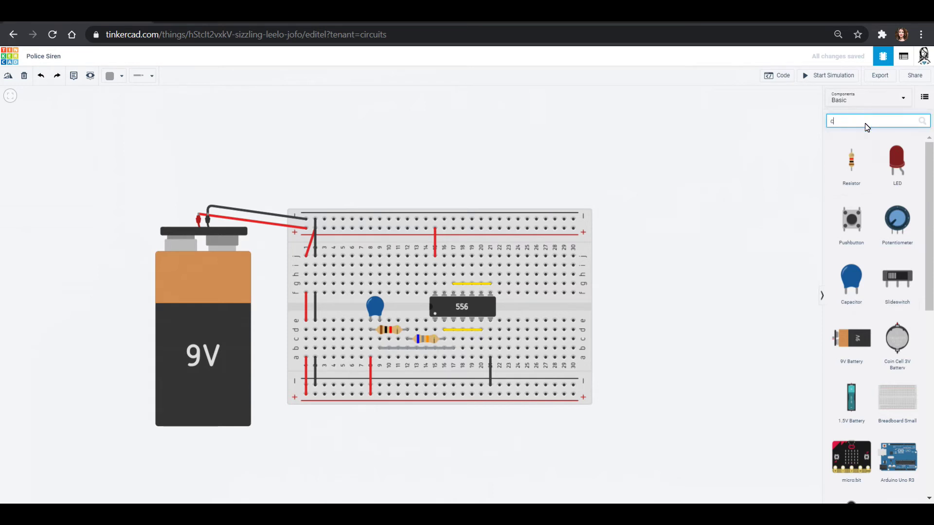
type("apacit")
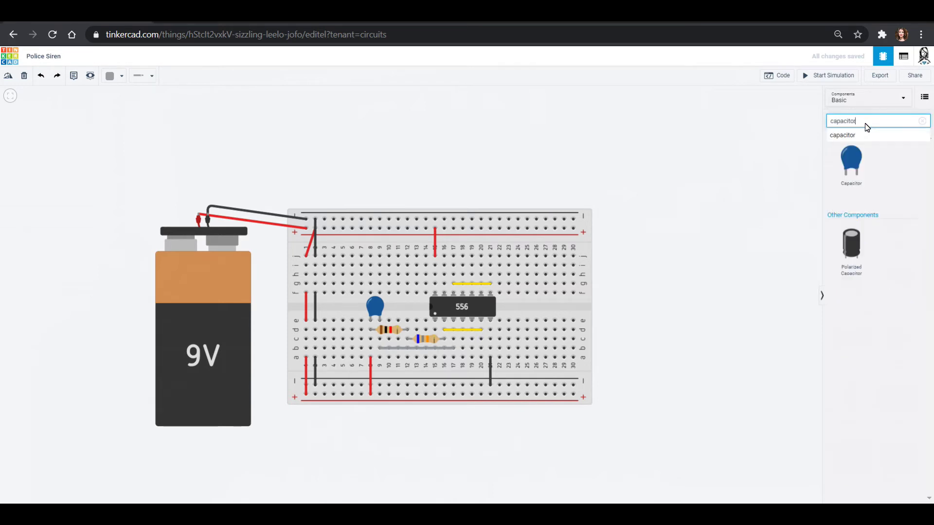
type("or")
left_click_drag(854, 244, 638, 331)
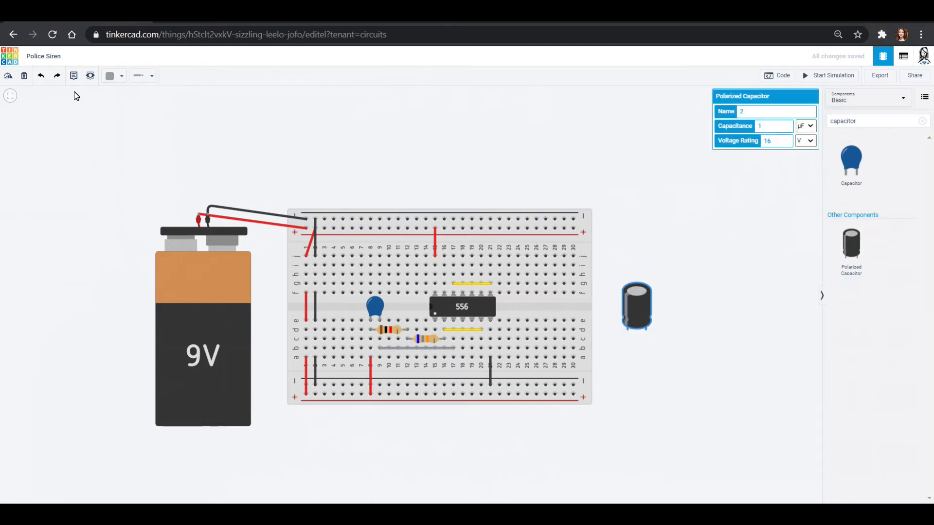
left_click(9, 76)
left_click(9, 76)
left_click(9, 76)
left_click(8, 76)
left_click(9, 76)
left_click(9, 76)
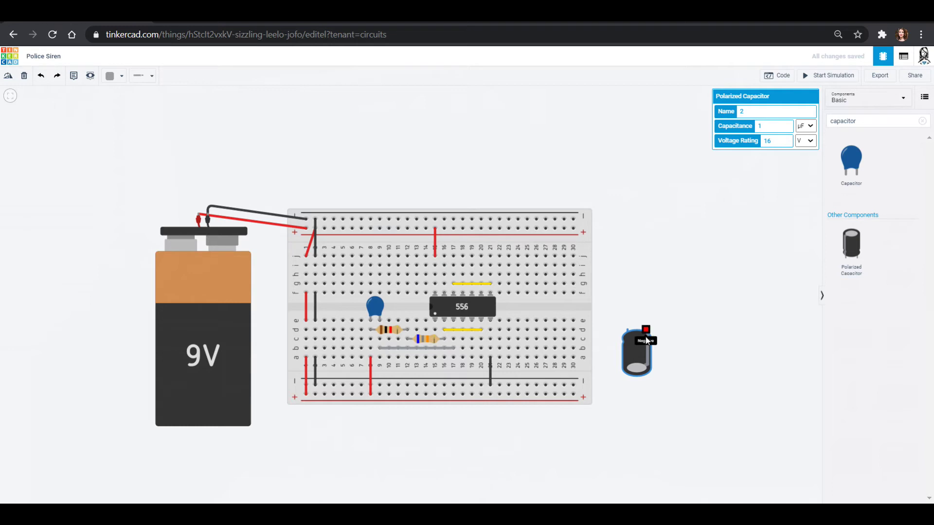
left_click_drag(638, 349, 489, 355)
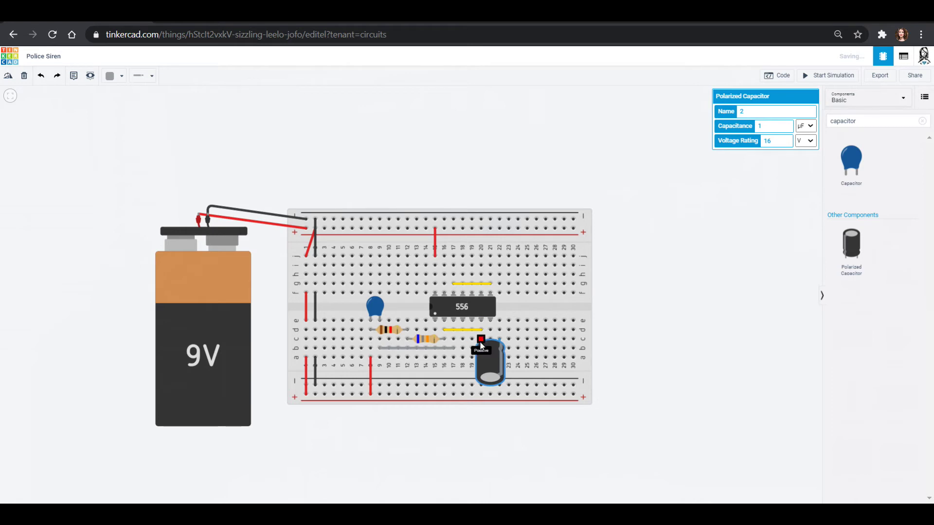
left_click(499, 339)
Run a black wire from the capacitor's negative leg up to just above the 556.
left_click(499, 320)
left_click(499, 291)
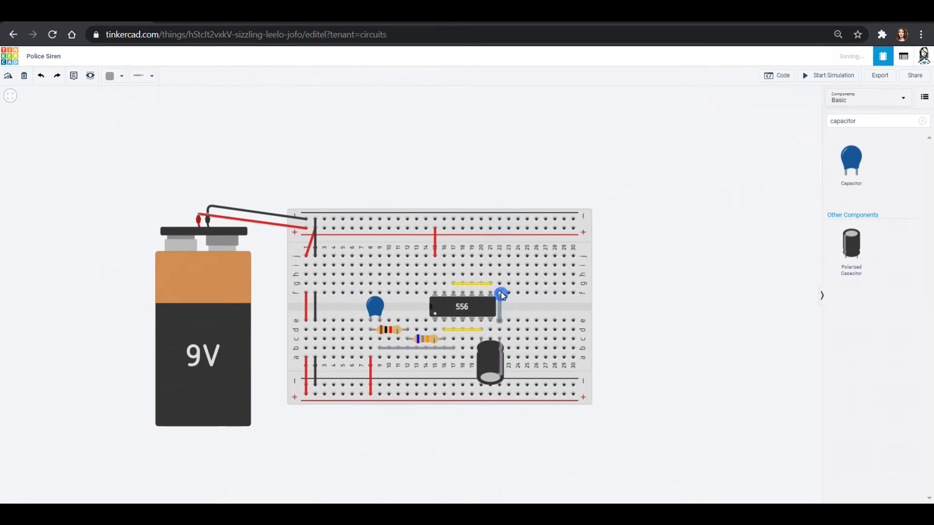
left_click(108, 75)
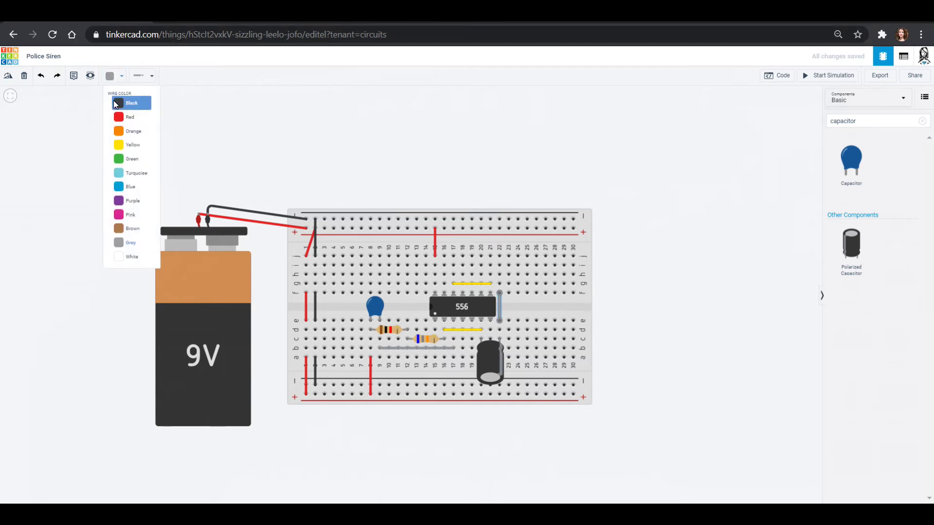
left_click(119, 100)
Connect hole j22 to the top negative rail with a wire.
left_click(499, 257)
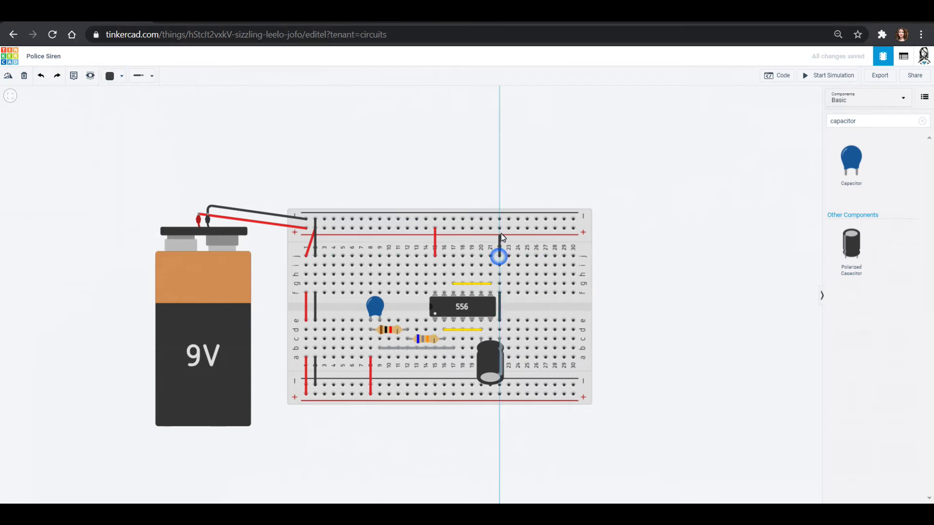
left_click(499, 219)
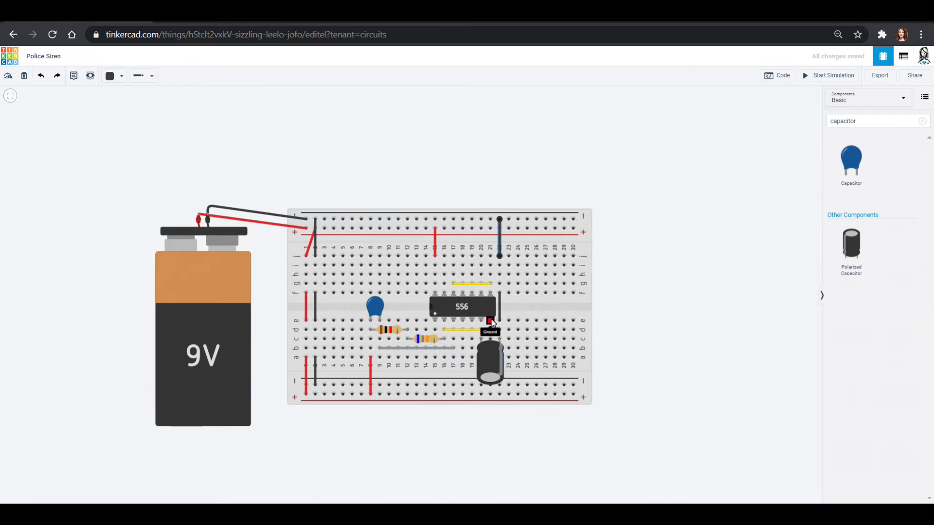
left_click(490, 361)
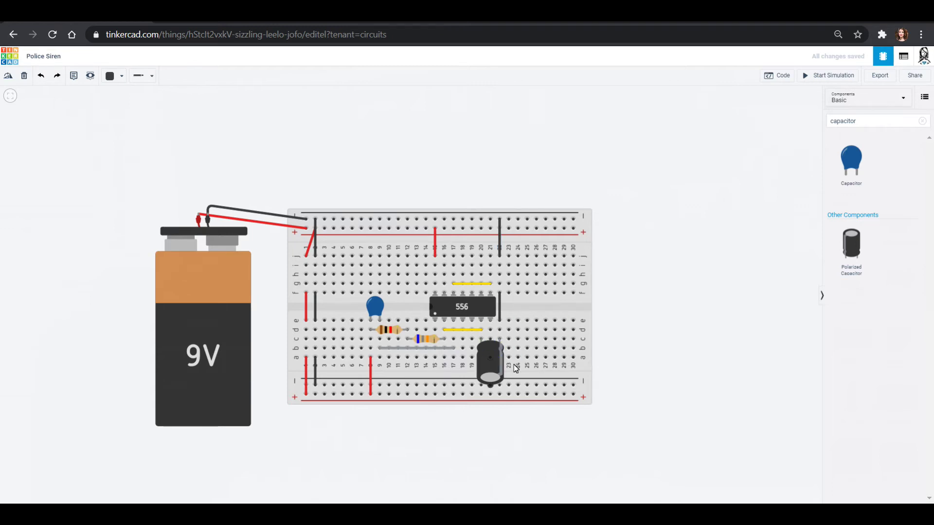
left_click(659, 275)
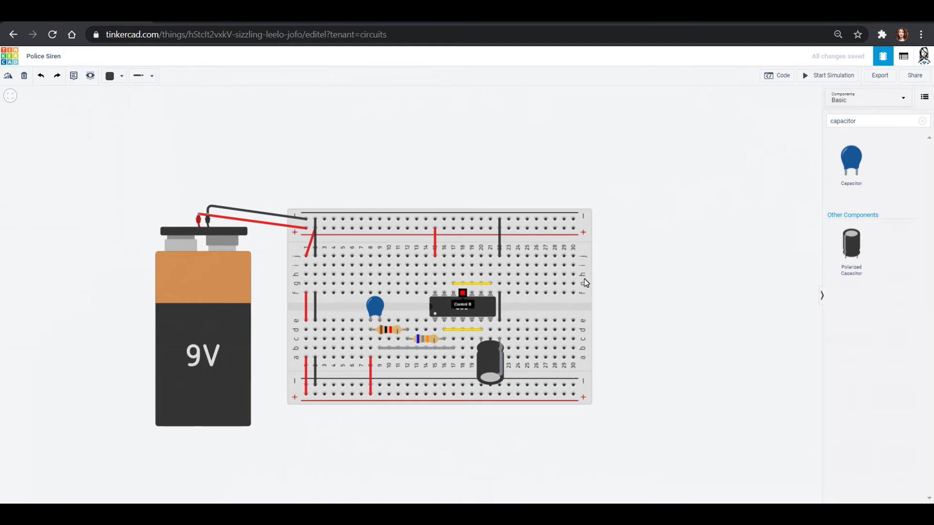
Add a 10 kΩ resistor and place it across the breadboard's centre gap near column 24.
left_click(921, 121)
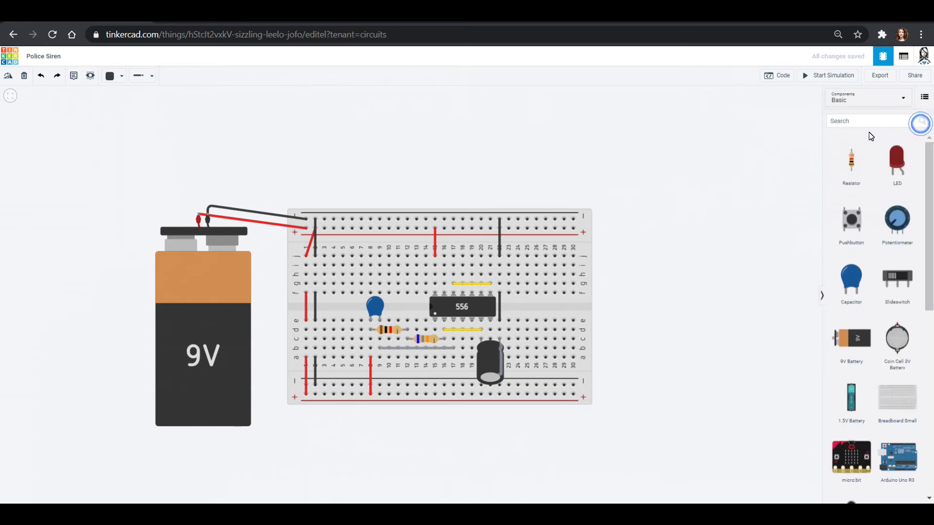
left_click_drag(851, 161, 628, 292)
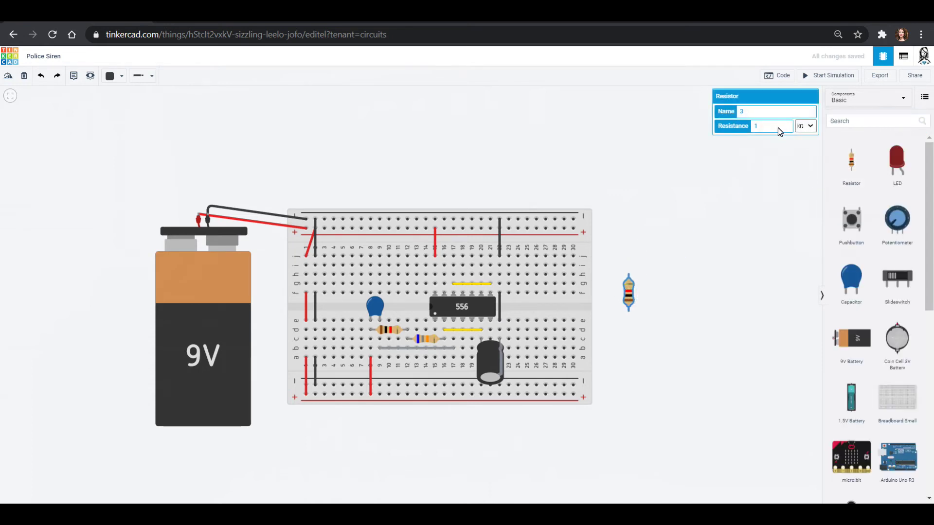
left_click(777, 128)
type("0")
left_click(686, 214)
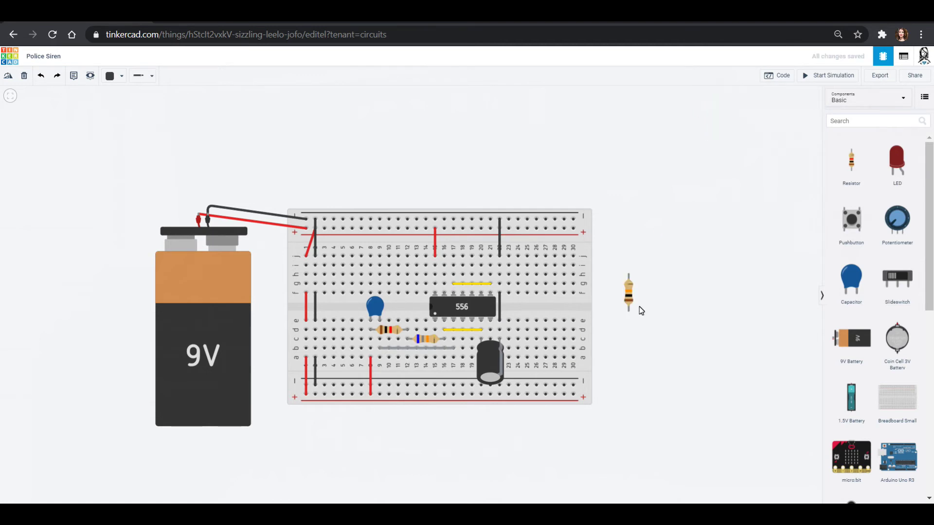
left_click_drag(629, 295, 518, 317)
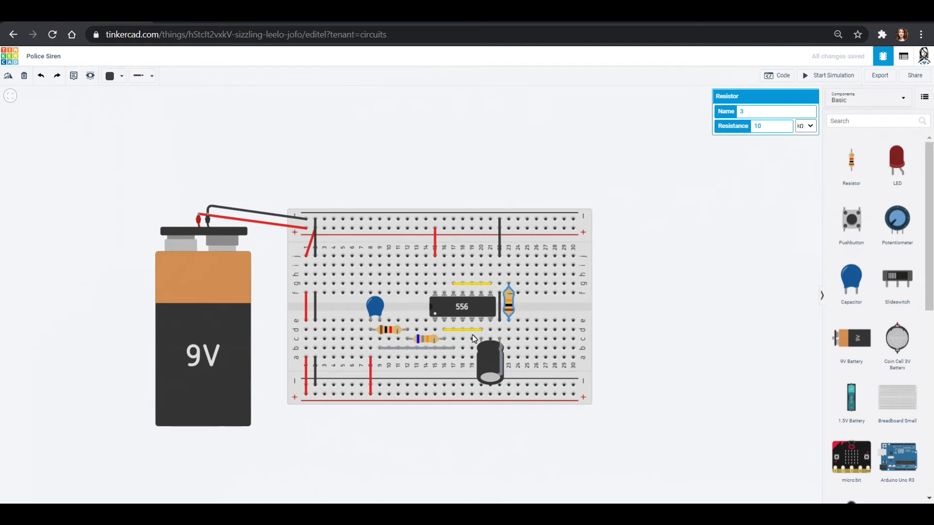
Nudge the capacitor down, join the resistor's column with two pink wires, and drag in another resistor.
left_click(490, 359)
left_click_drag(484, 358, 483, 382)
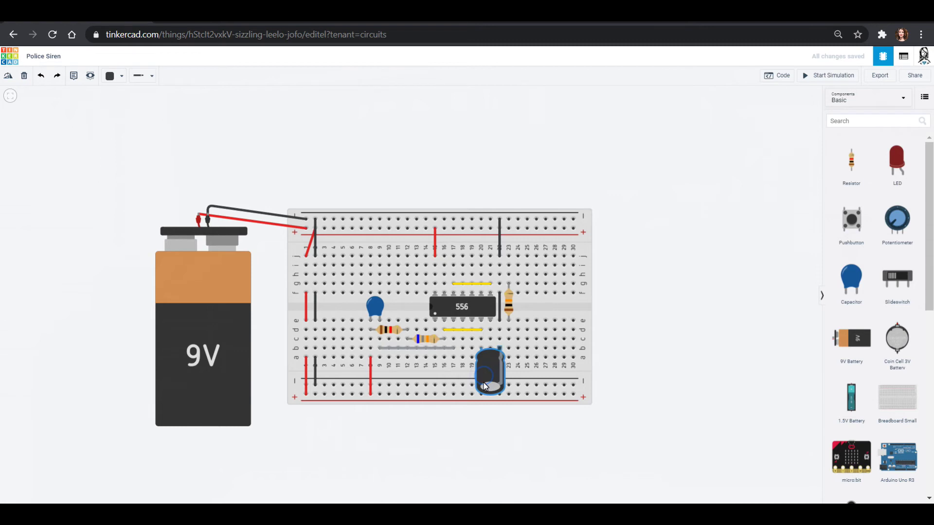
left_click(471, 339)
left_click(508, 339)
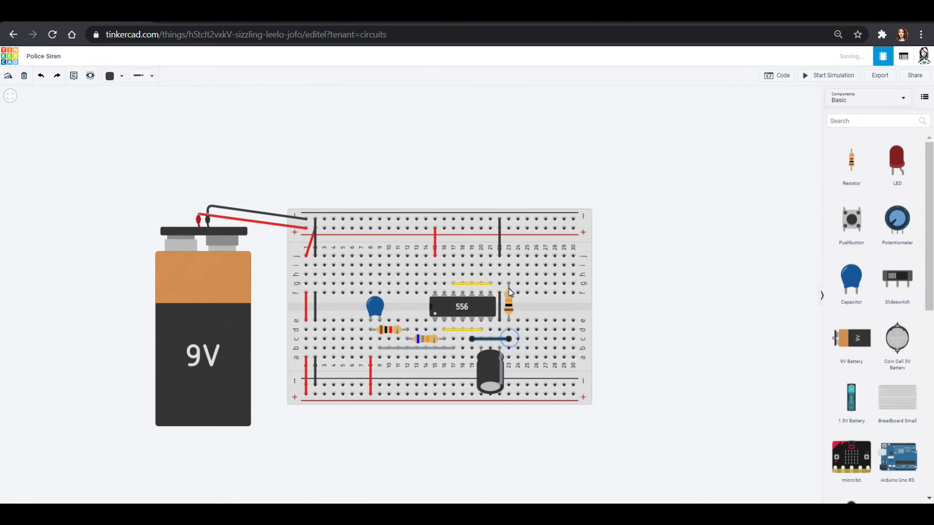
left_click(109, 77)
left_click(132, 214)
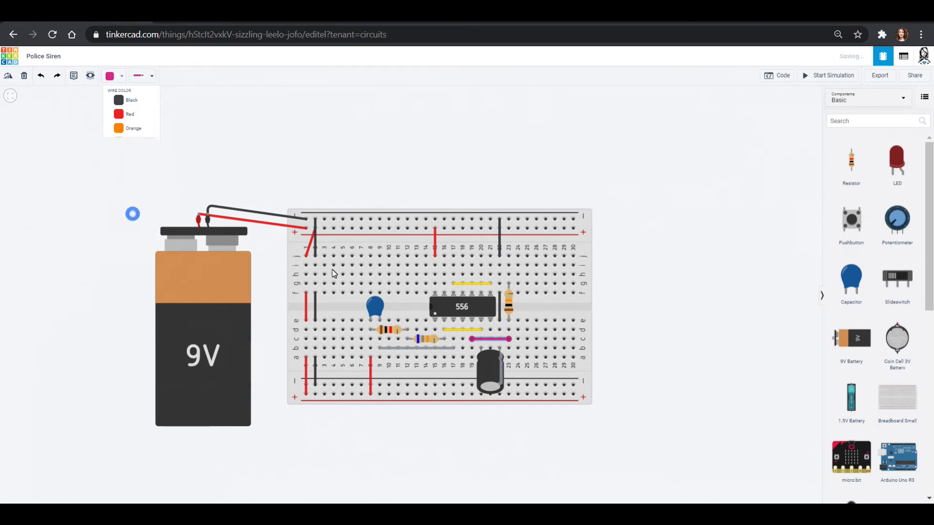
left_click(462, 274)
left_click(509, 275)
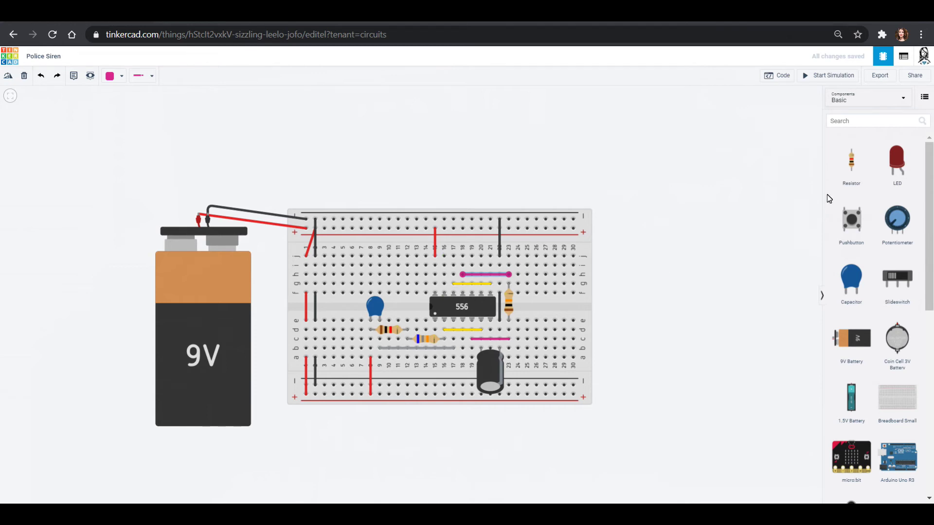
left_click_drag(851, 160, 685, 245)
Set the new resistor to 10 kΩ, turn it horizontal, and seat it in row g left of the 556.
left_click(684, 245)
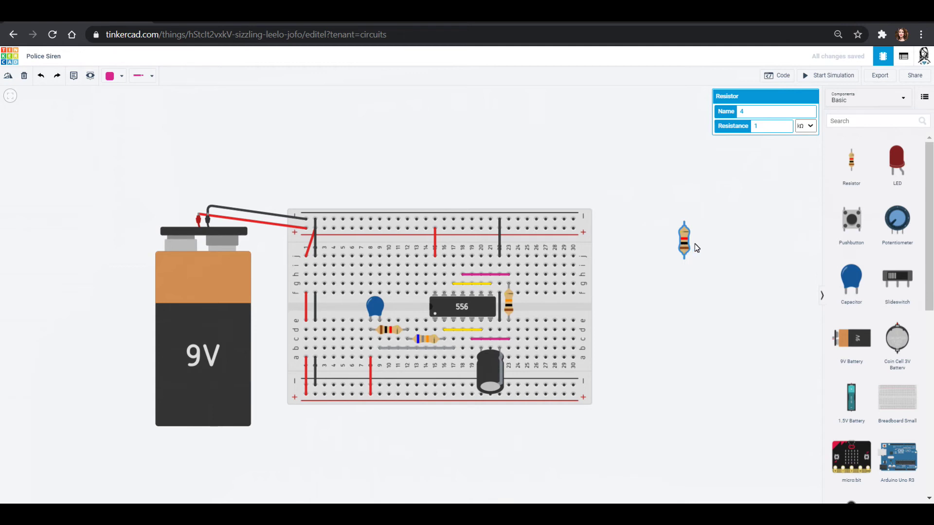
type("0")
left_click(749, 279)
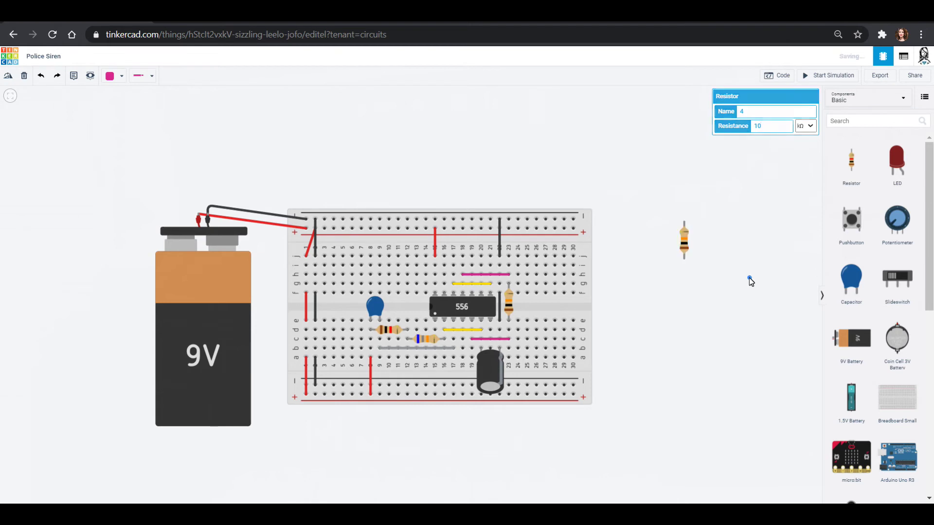
left_click(684, 253)
left_click(9, 76)
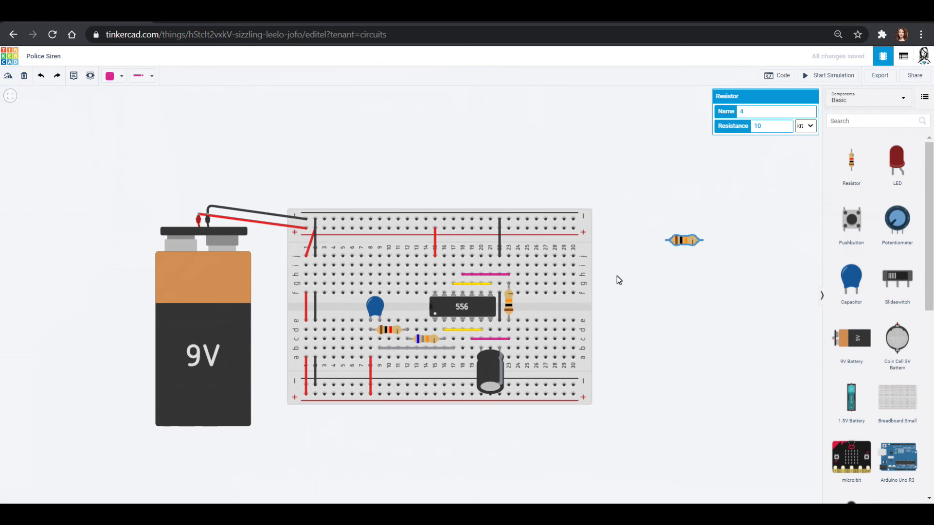
left_click_drag(688, 244, 433, 287)
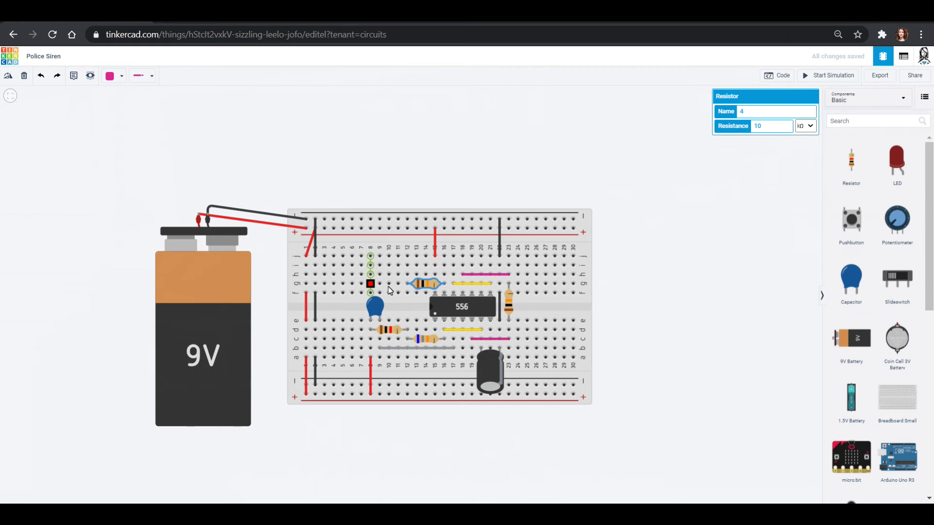
left_click(846, 278)
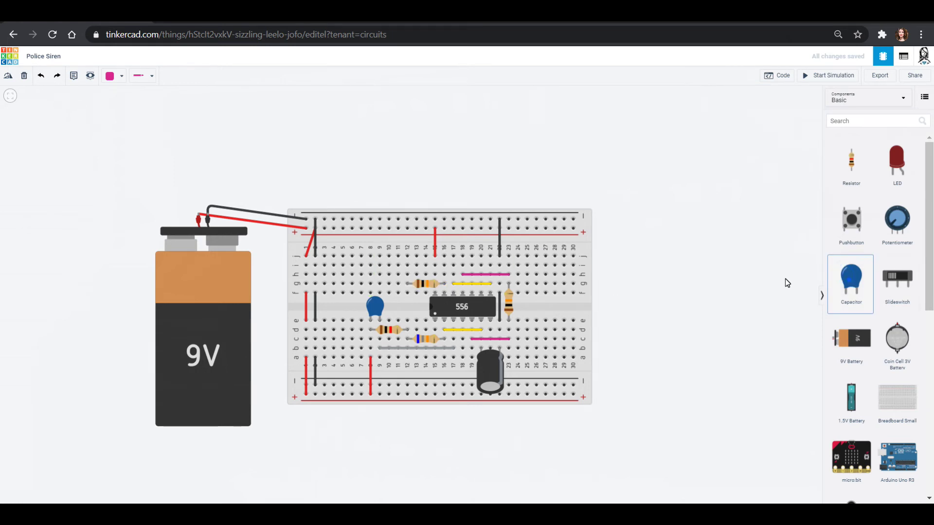
Place a ceramic capacitor in row g and connect its column to the top rail with a black wire.
left_click(401, 278)
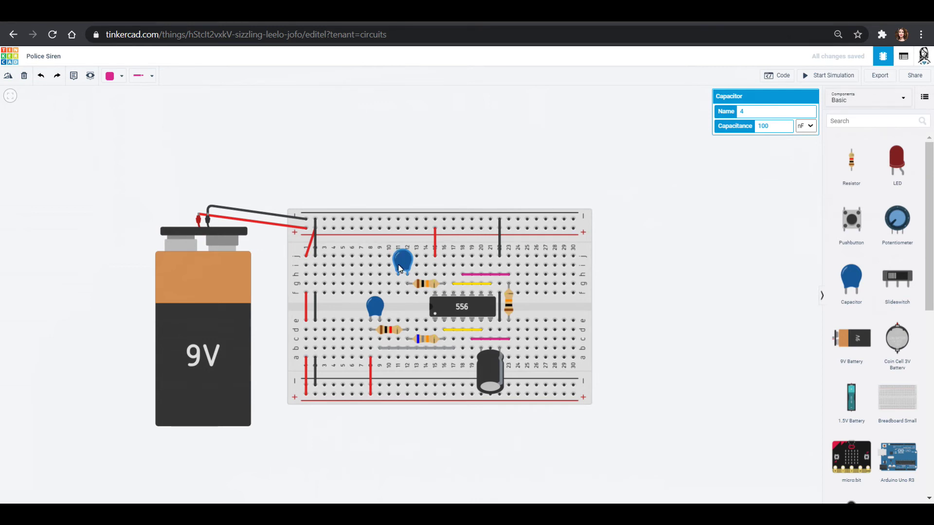
left_click_drag(398, 253, 403, 287)
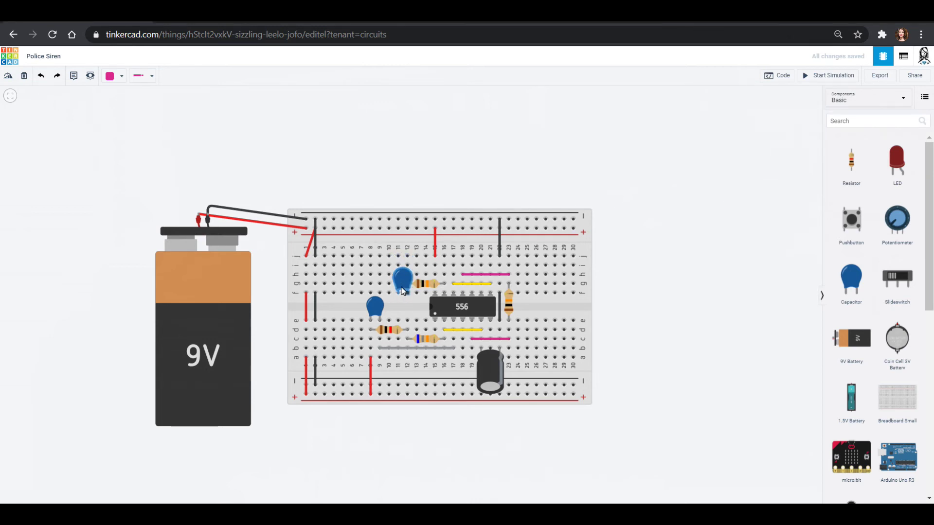
left_click(397, 260)
left_click(398, 220)
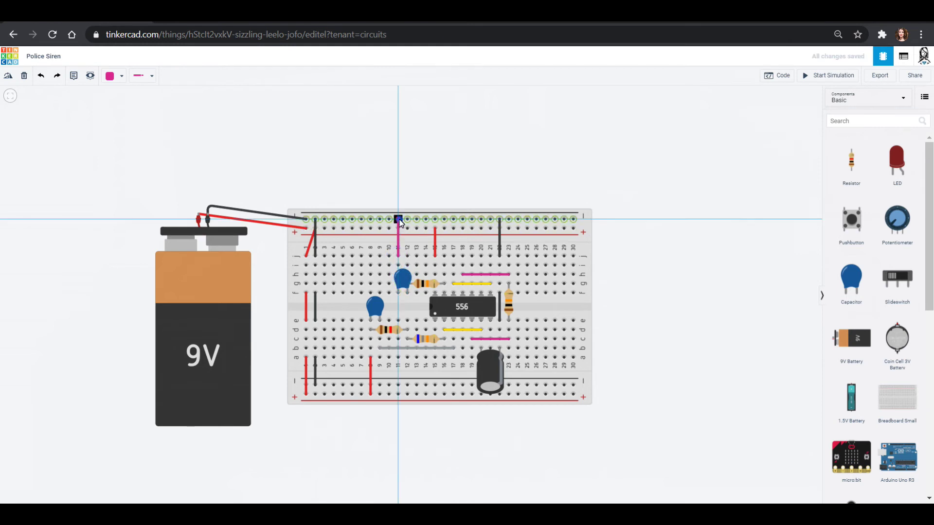
left_click(109, 76)
left_click(129, 103)
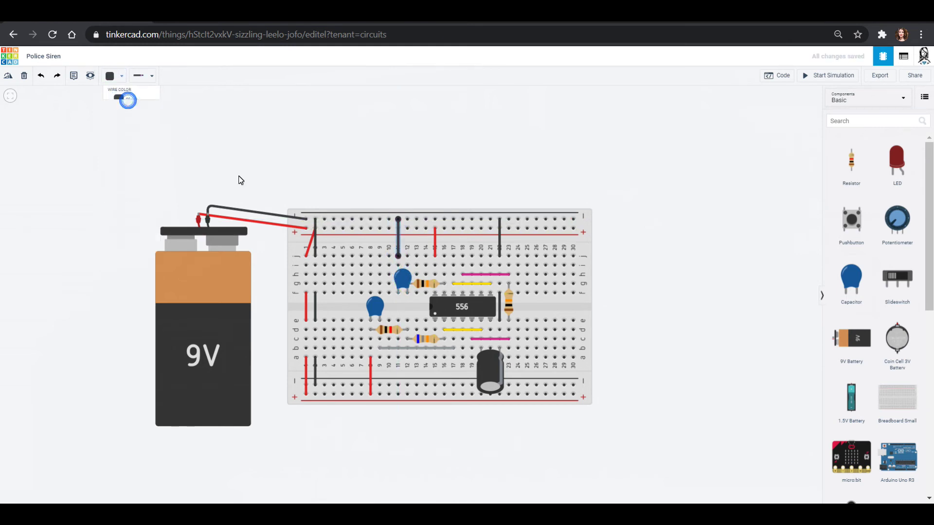
Shift the capacitor into row h and run a bent brown wire from its lead to row j further right.
left_click_drag(406, 269, 406, 261)
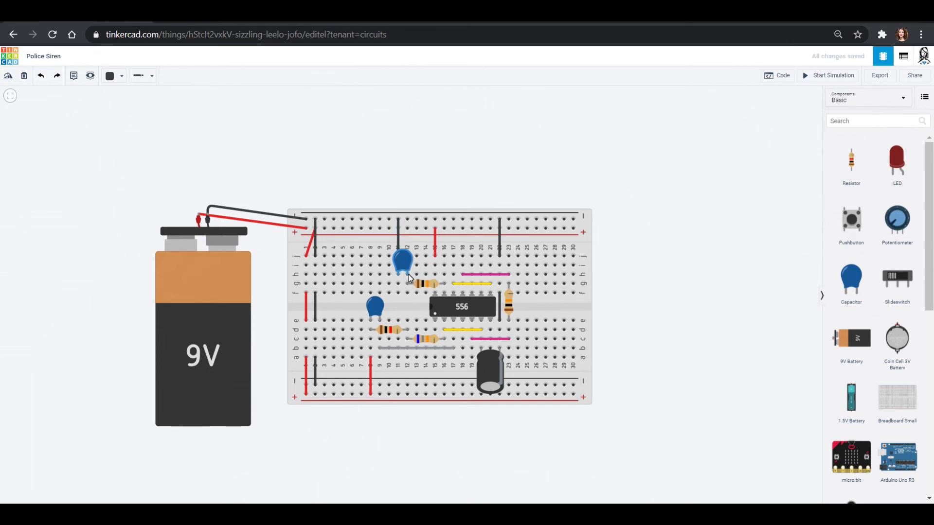
left_click(408, 275)
left_click(407, 275)
left_click(415, 270)
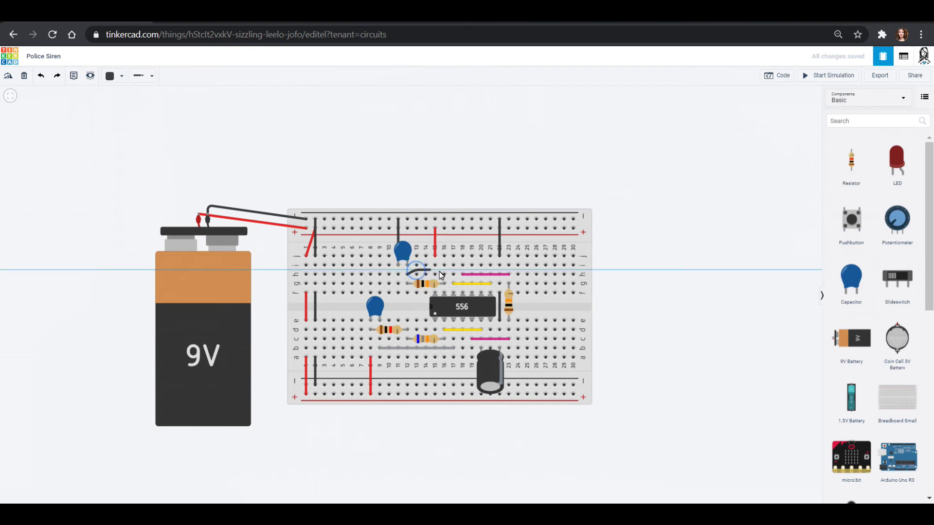
left_click(490, 266)
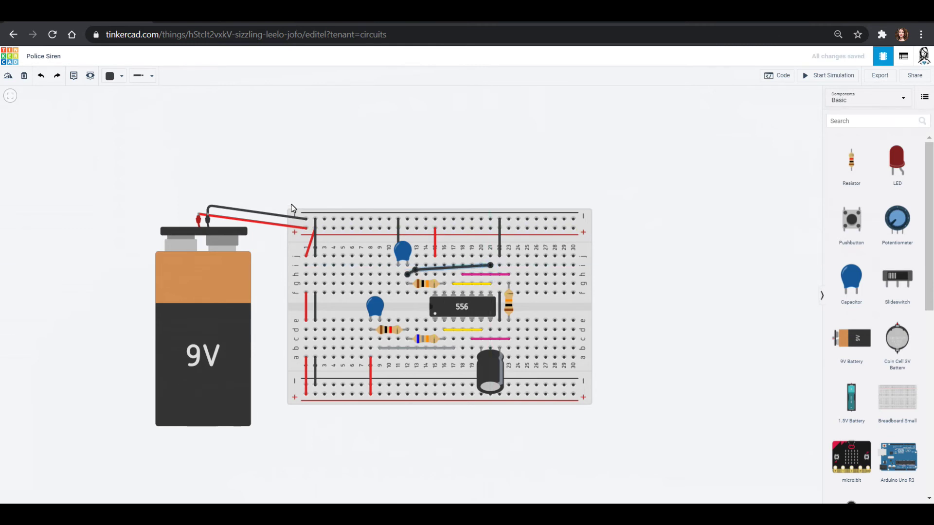
left_click(121, 76)
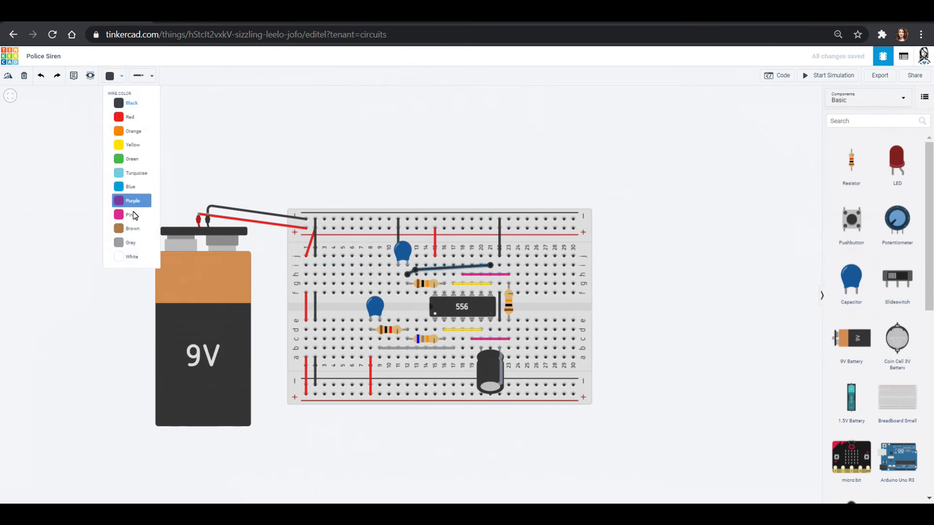
left_click(132, 229)
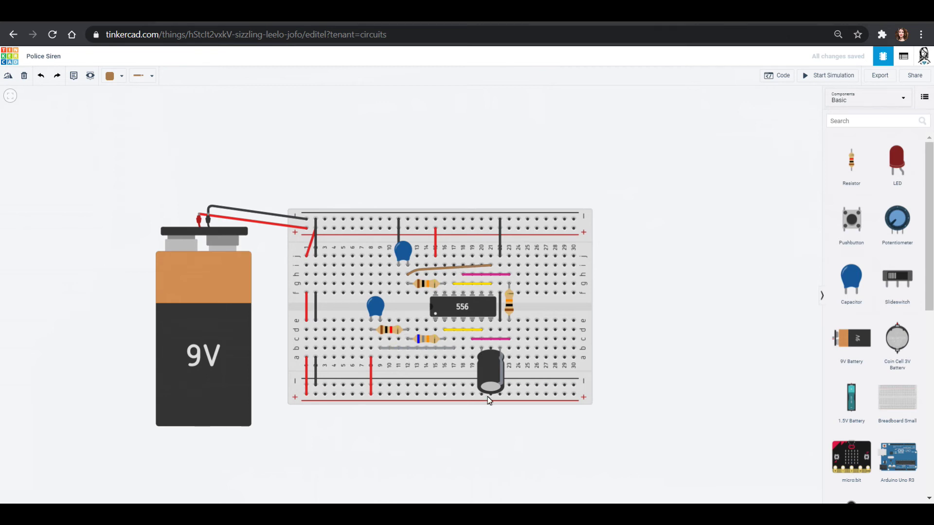
Add a new resistor beside the breadboard and rotate it horizontal.
left_click_drag(839, 173, 641, 226)
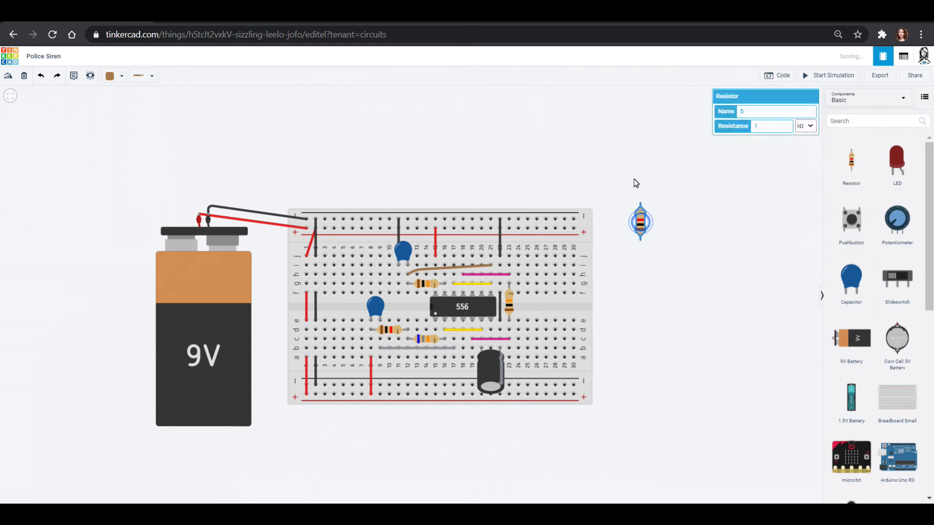
left_click(8, 76)
left_click(8, 77)
left_click(8, 77)
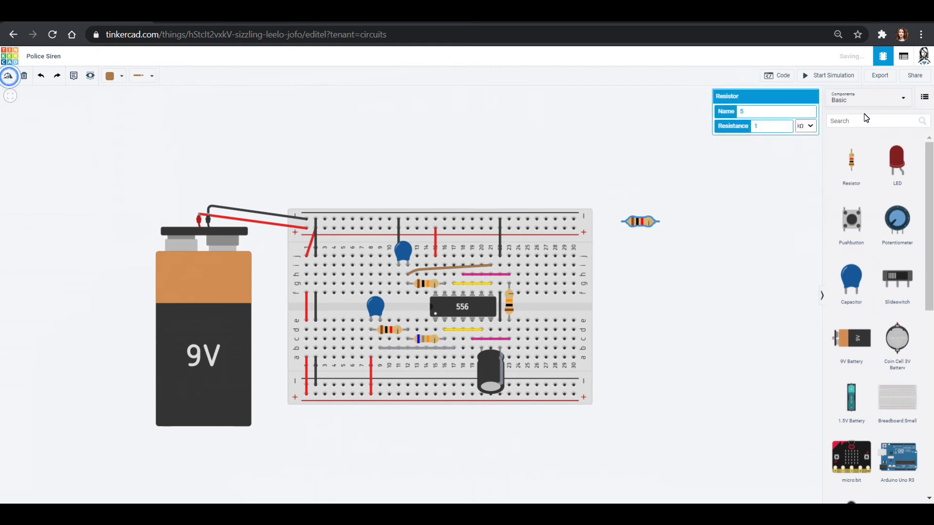
Set the resistor to 10 kΩ and seat it in breadboard row h.
left_click(778, 127)
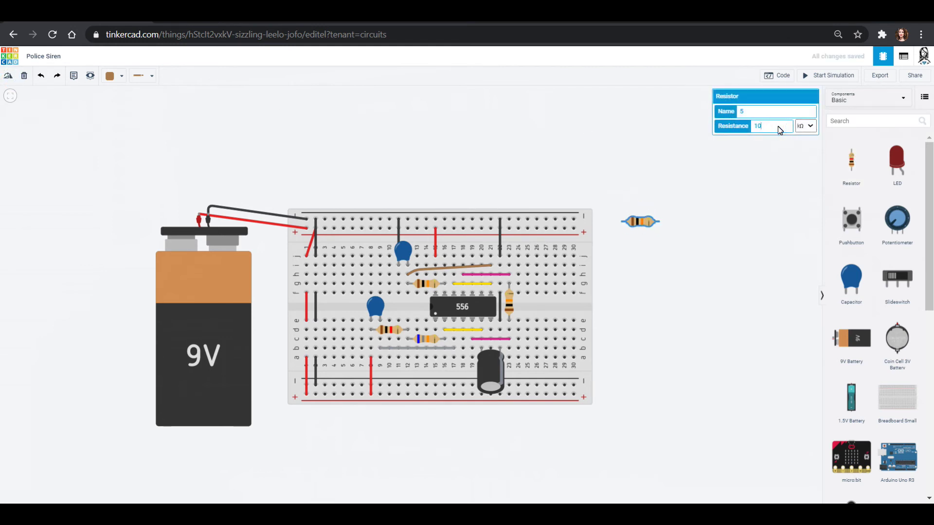
left_click(676, 247)
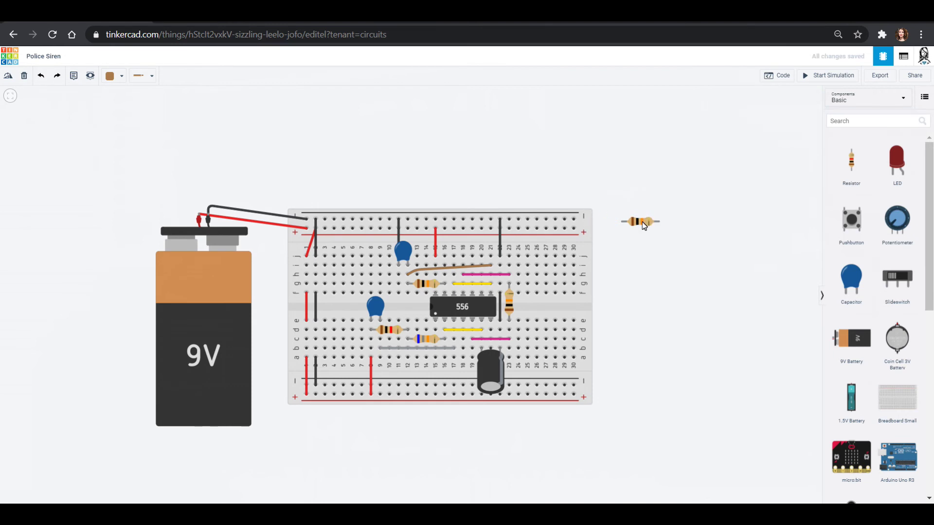
left_click_drag(642, 224, 388, 296)
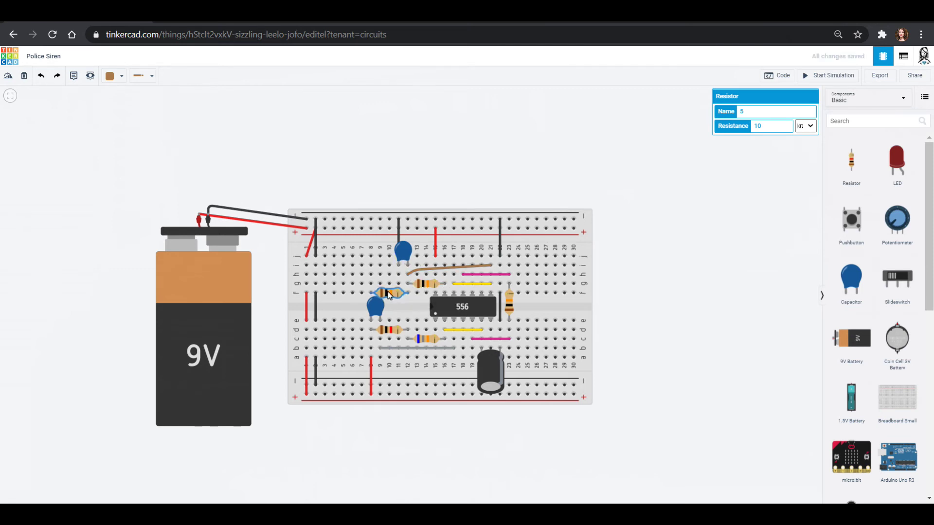
Link the resistor's column to the top rail with a red wire, and wire column 10 to the capacitor's lead.
left_click(369, 290)
left_click(371, 229)
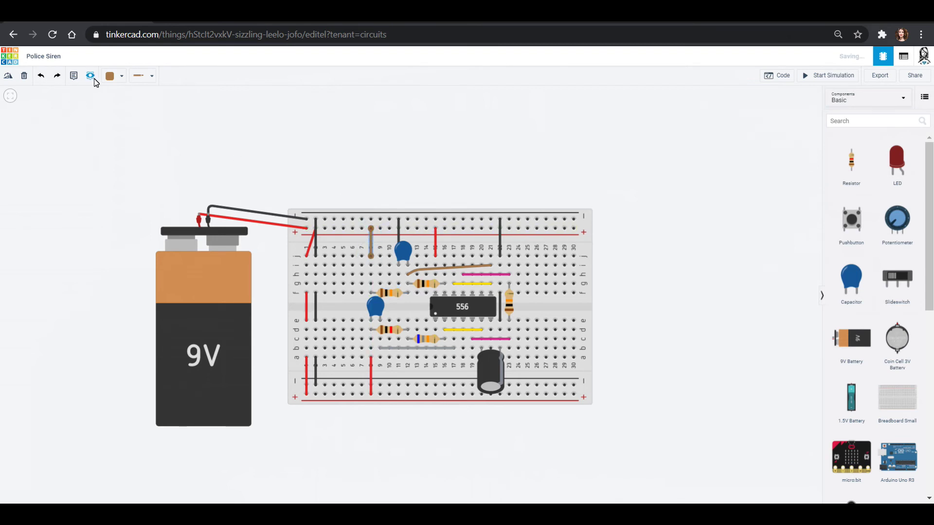
left_click(114, 77)
left_click(122, 114)
left_click(406, 286)
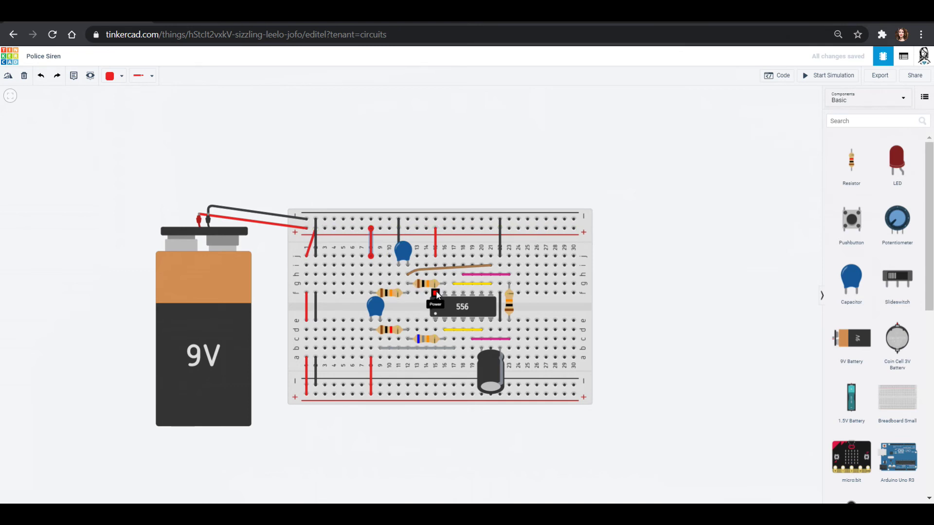
left_click(408, 265)
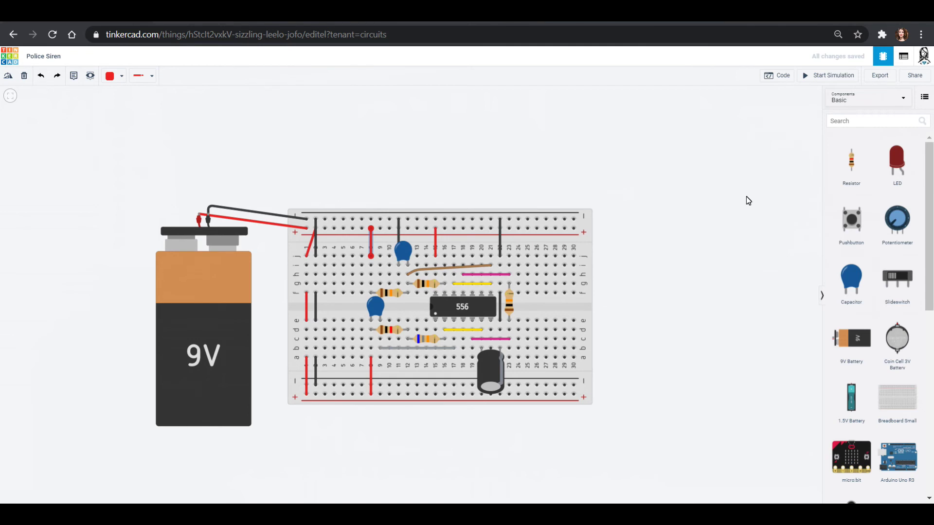
Add a piezo buzzer from the parts search and run a black wire from the top rail to row j, column 30.
left_click(865, 121)
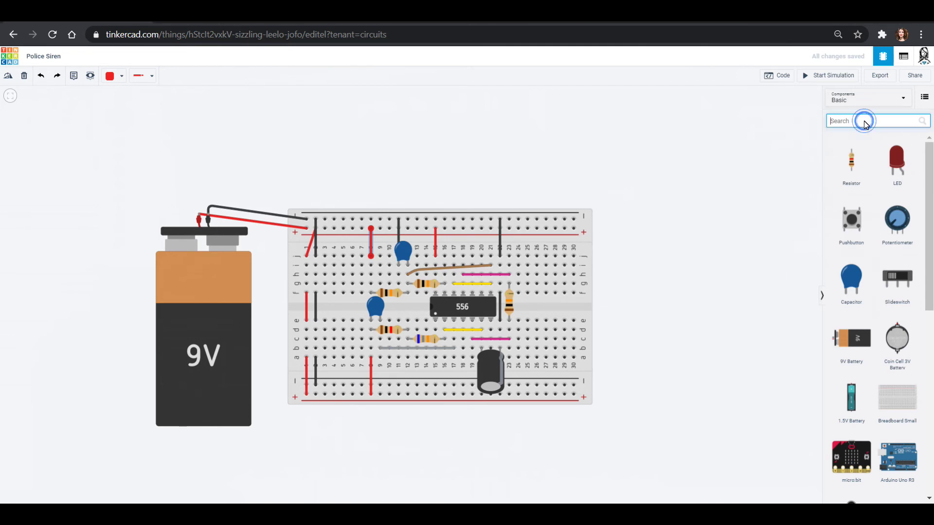
type("plezo")
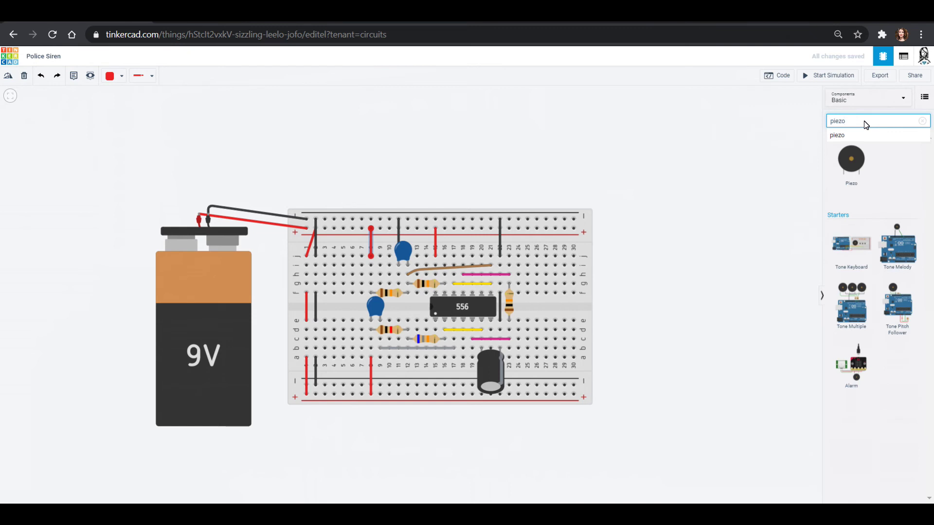
left_click_drag(850, 169, 638, 216)
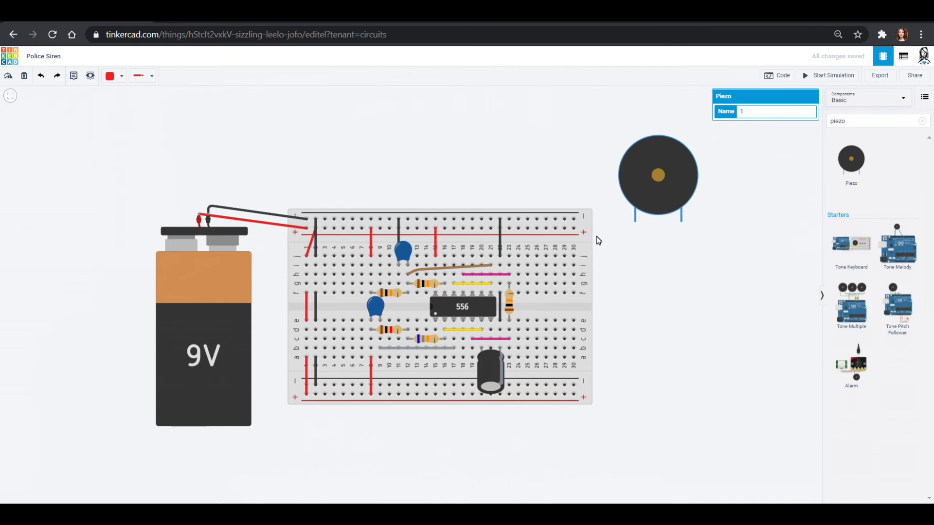
left_click(575, 220)
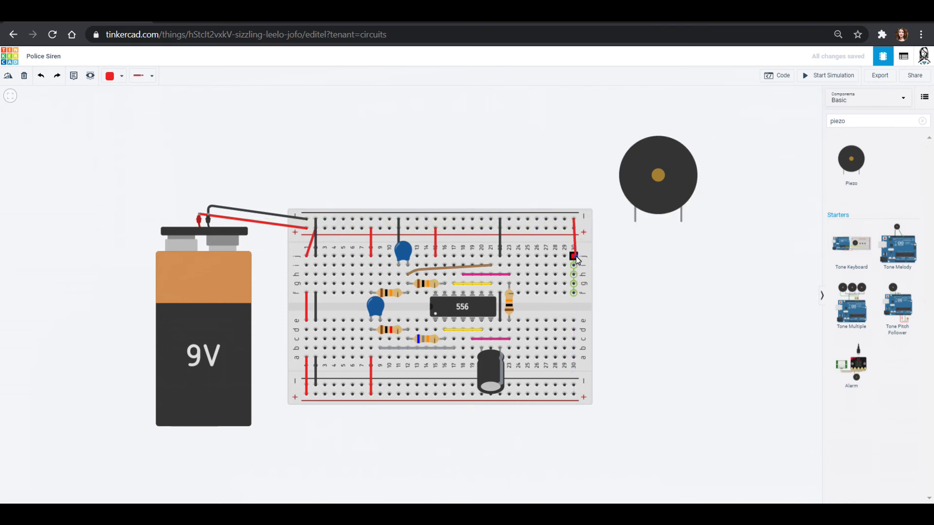
left_click(574, 256)
left_click(109, 85)
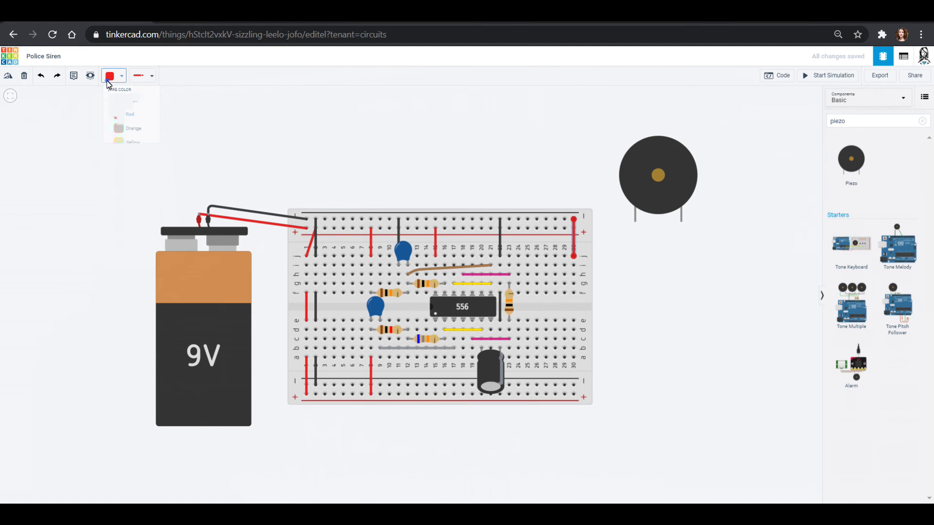
left_click(125, 98)
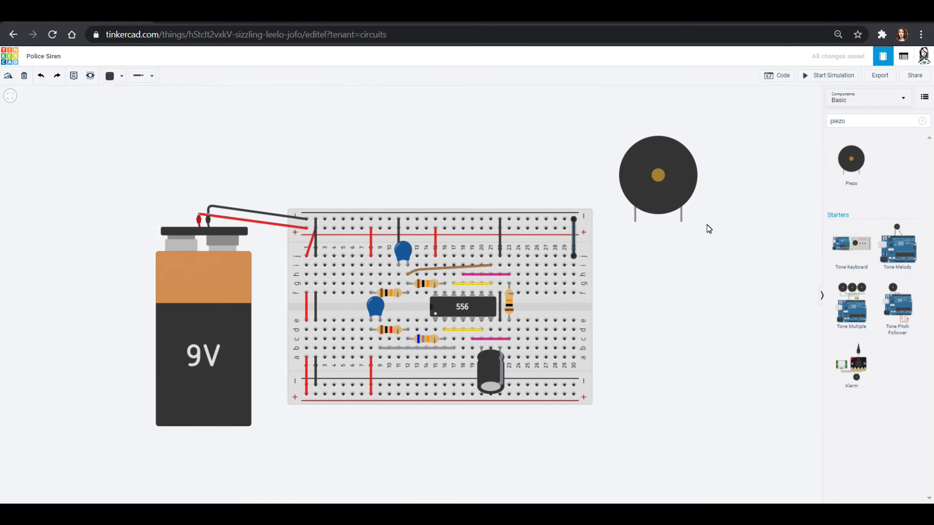
Plug the piezo's legs into row j and wire column 30 down to the bottom rail.
left_click_drag(673, 201, 678, 231)
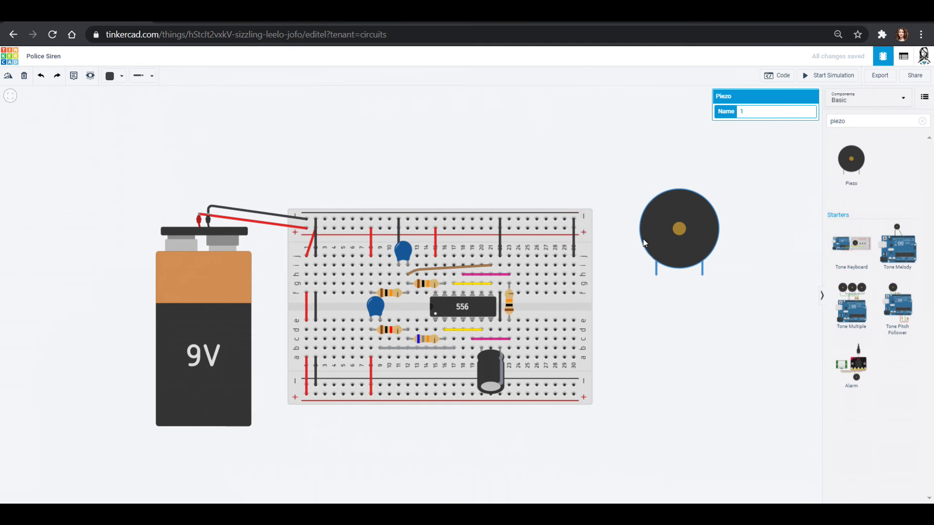
left_click_drag(652, 229, 524, 219)
left_click(574, 284)
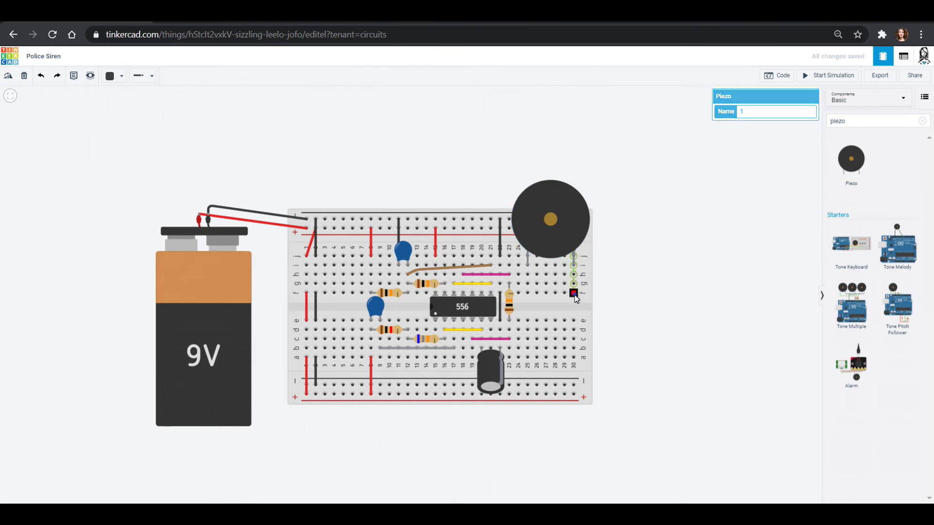
left_click(574, 385)
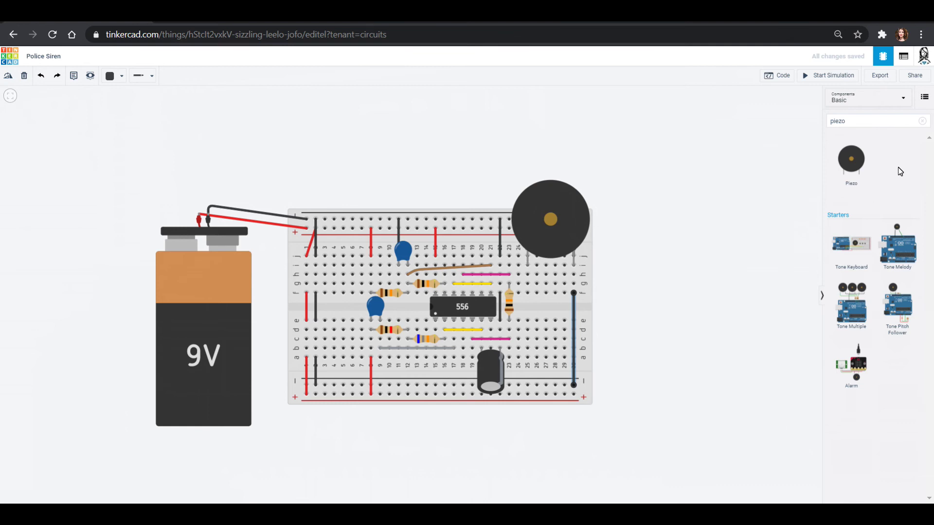
Add a polarized capacitor, rotate it upside down, and seat it in the lower rows beside the first capacitor.
left_click(922, 120)
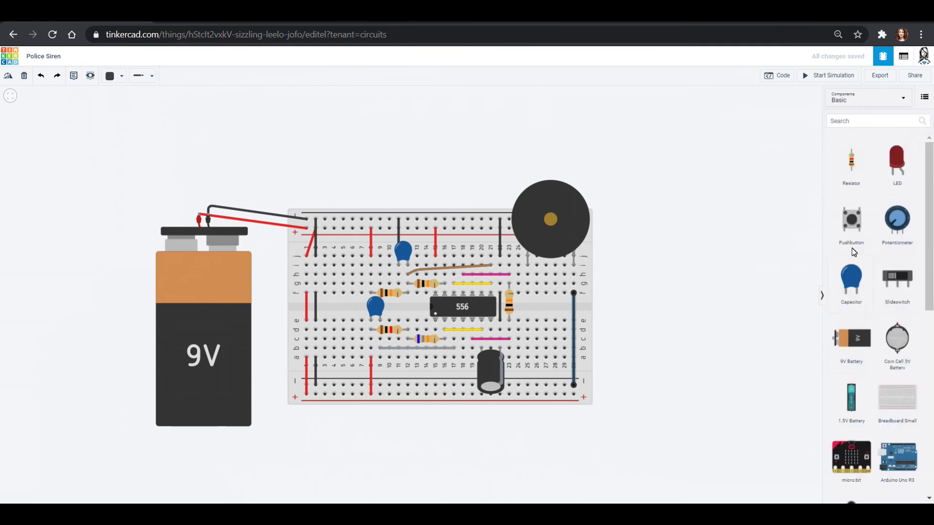
left_click(866, 120)
type("cap")
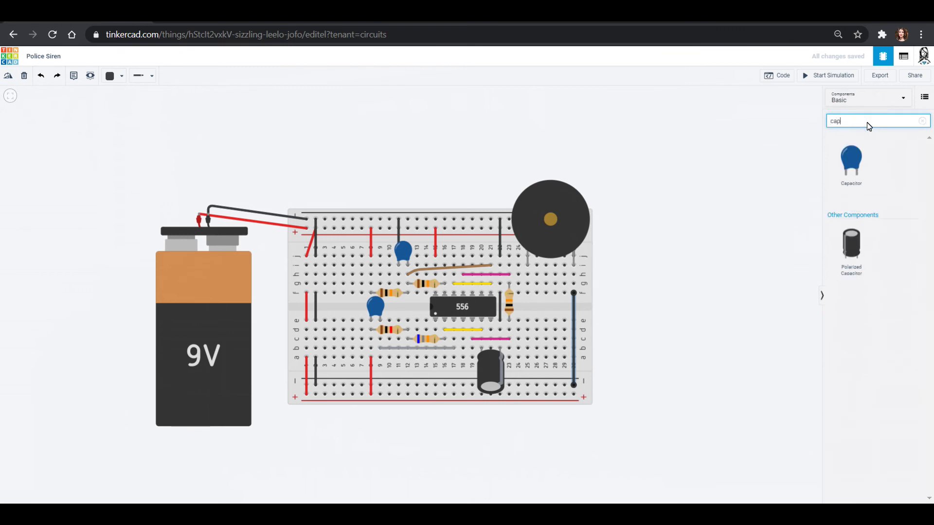
type("a")
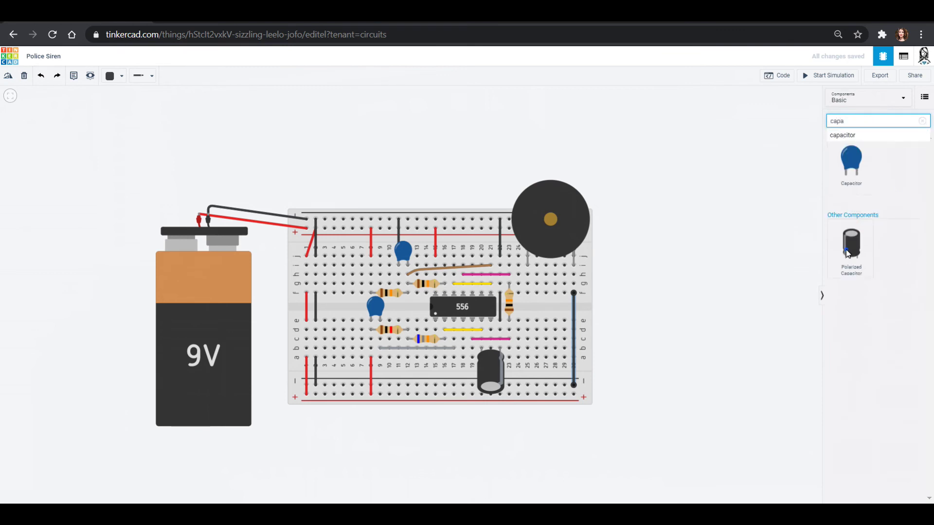
left_click_drag(851, 246, 661, 281)
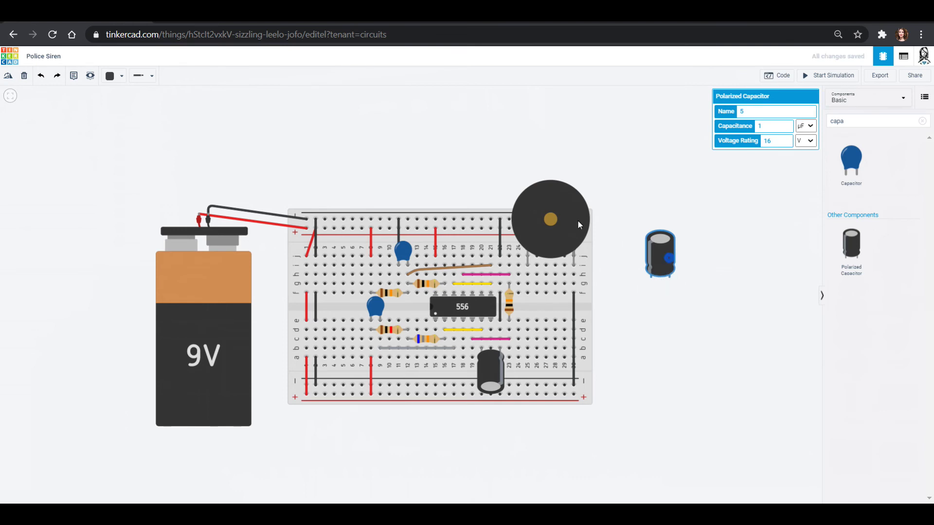
left_click(8, 76)
left_click(8, 76)
left_click(8, 76)
left_click(8, 76)
left_click(7, 76)
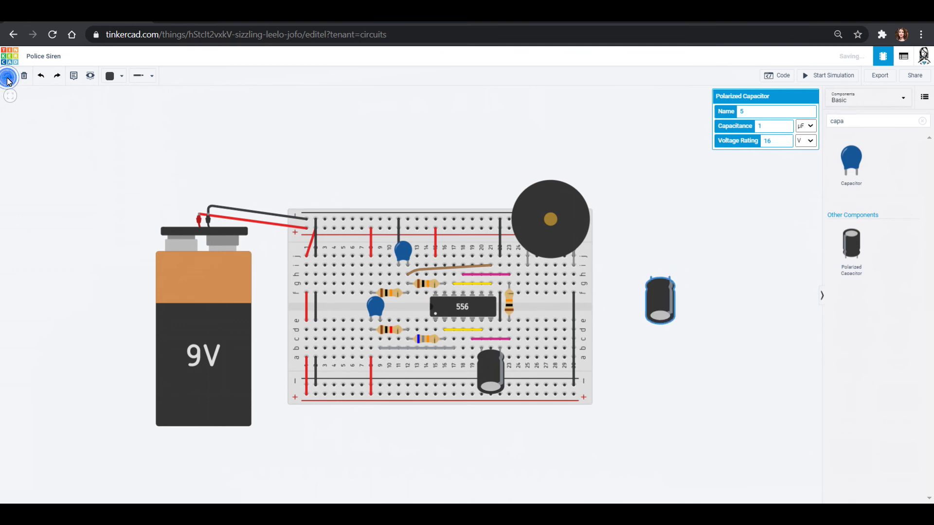
left_click(8, 77)
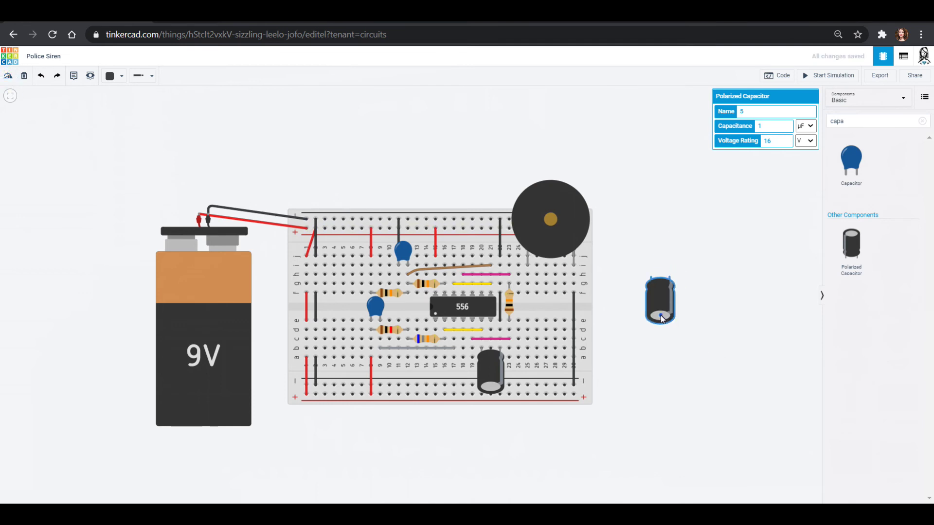
left_click_drag(661, 318, 521, 320)
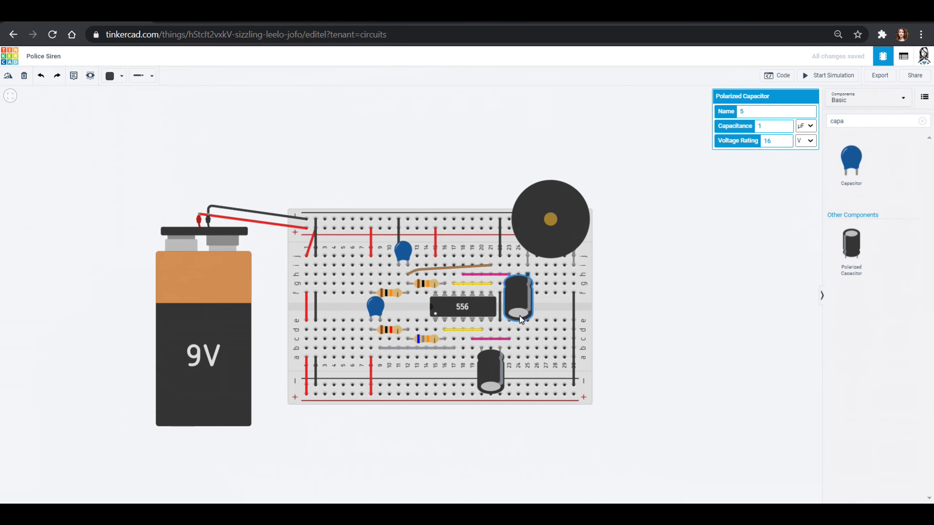
mouse_move(521, 319)
left_mouse_down()
mouse_move(539, 337)
mouse_move(550, 376)
mouse_move(540, 381)
mouse_move(515, 313)
left_mouse_up()
left_click_drag(516, 287, 533, 360)
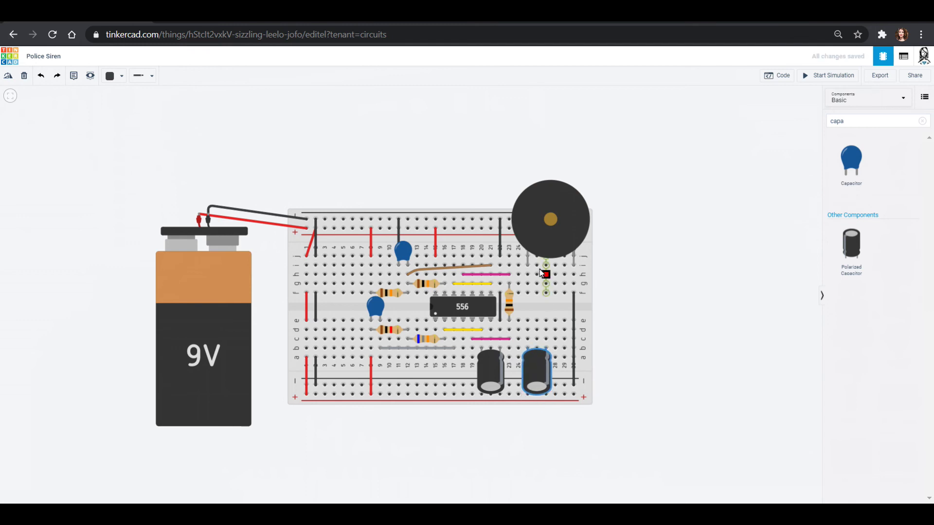
Run green wires from the hole beside the 556 down to the new capacitor's column and between two lower holes.
left_click(527, 293)
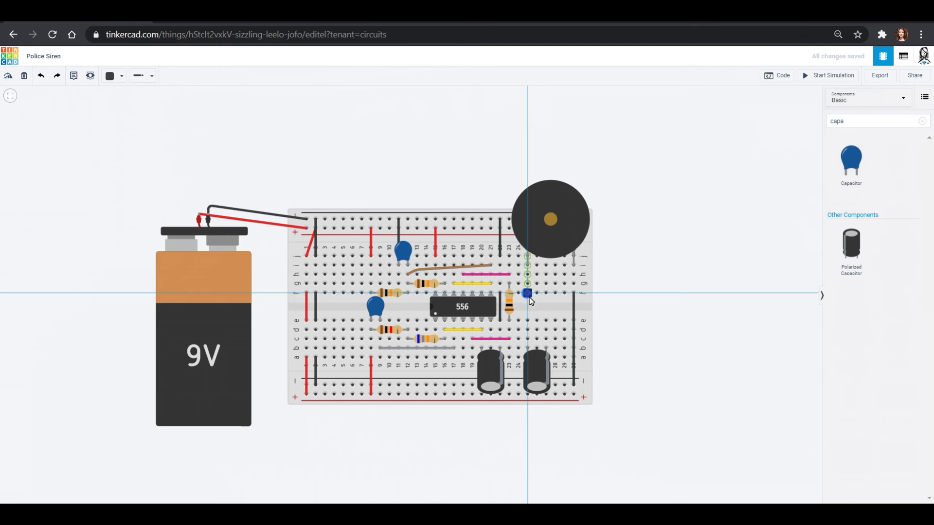
left_click(546, 339)
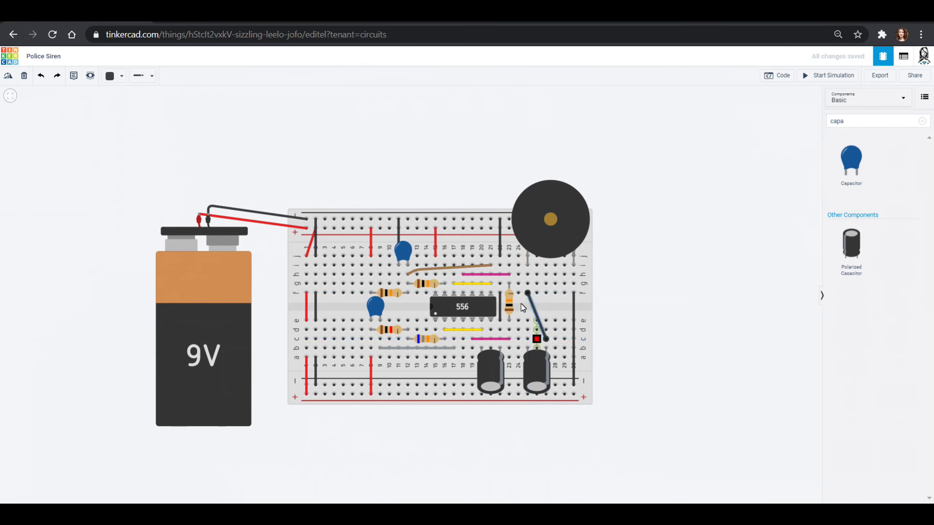
left_click(120, 81)
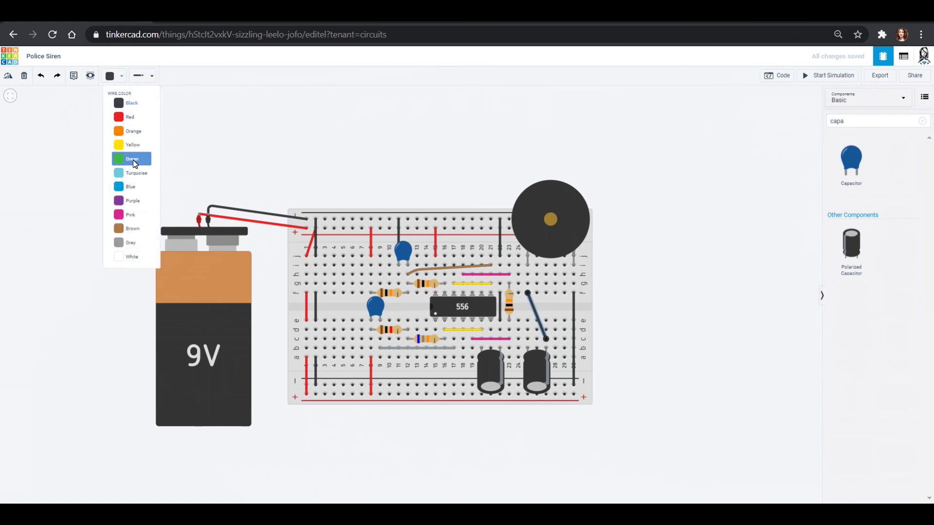
left_click(134, 162)
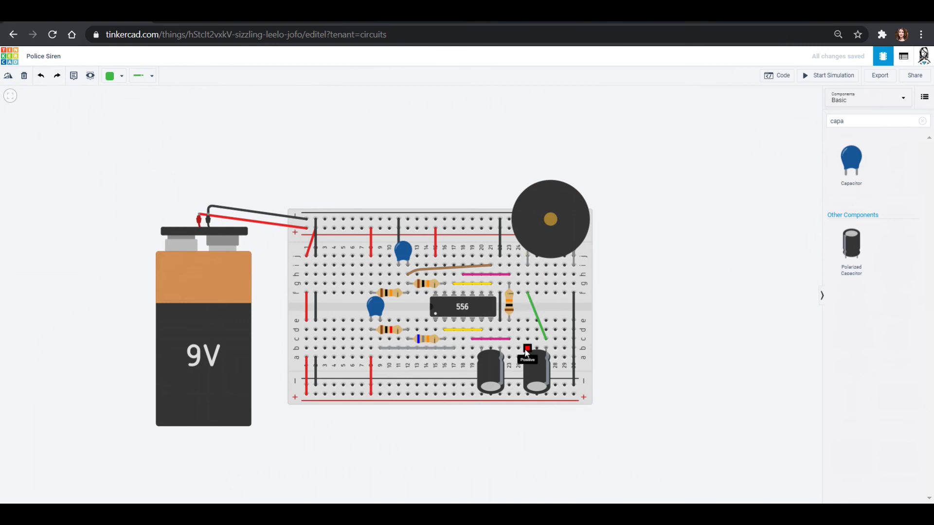
left_click(527, 322)
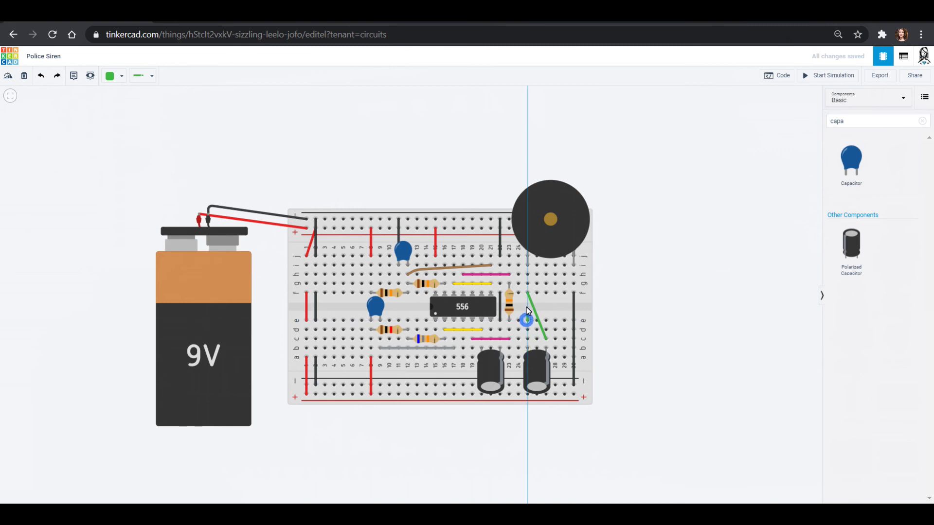
left_click(518, 275)
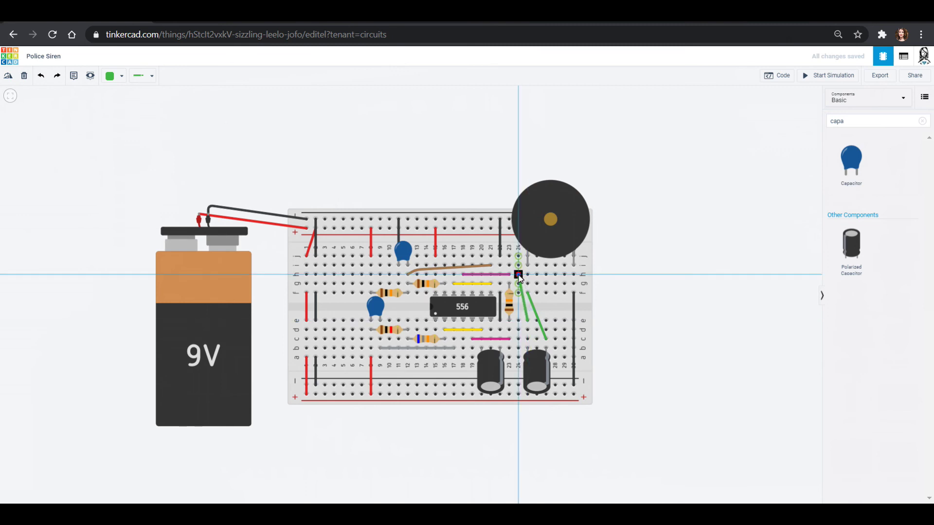
Discard a stray wire and add another short green wire across the upper rows.
left_click(463, 293)
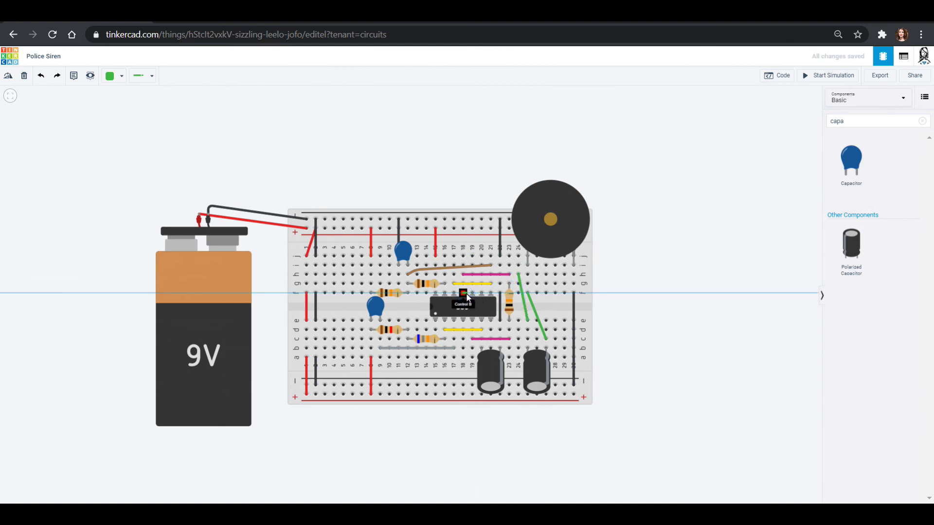
key("Escape")
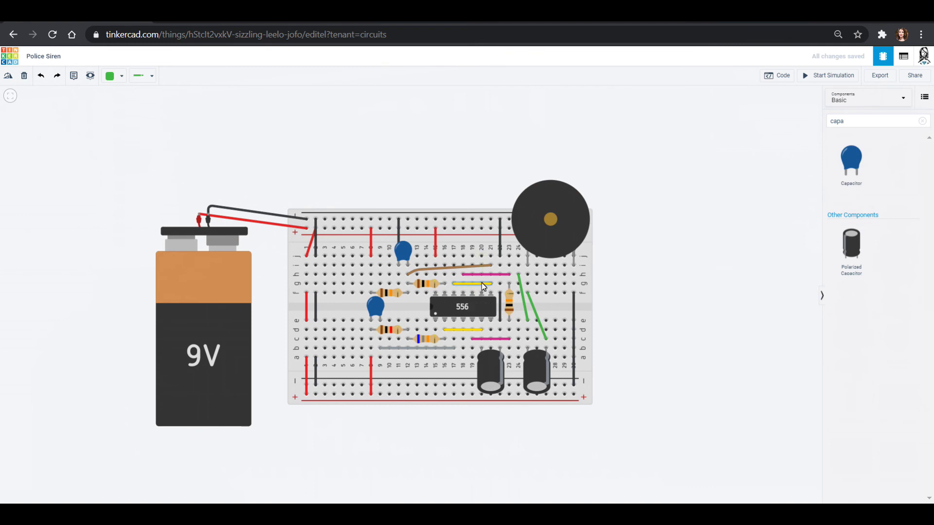
left_click(481, 256)
left_click(517, 264)
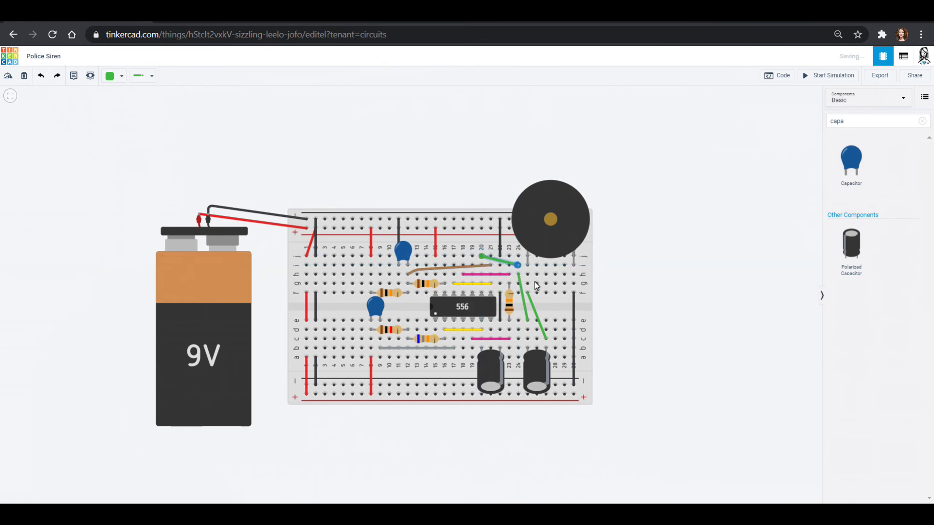
left_click(628, 316)
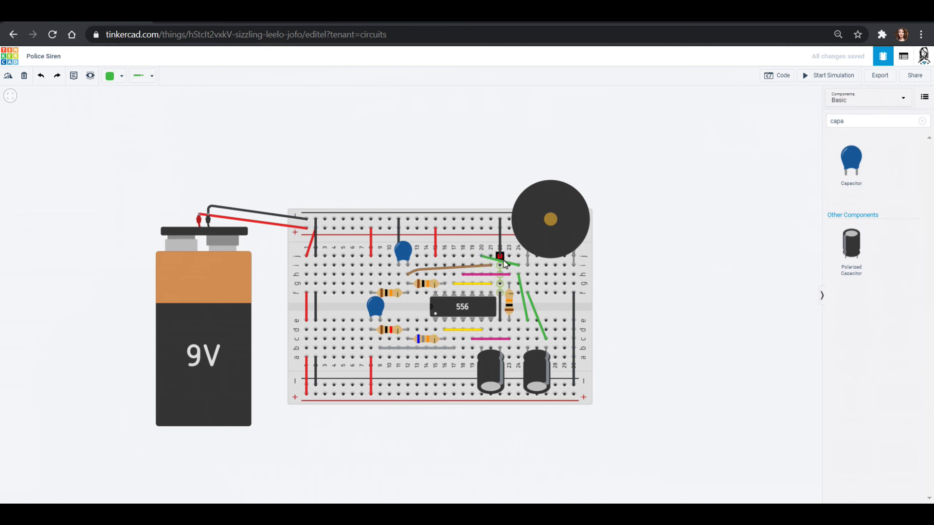
left_click(520, 284)
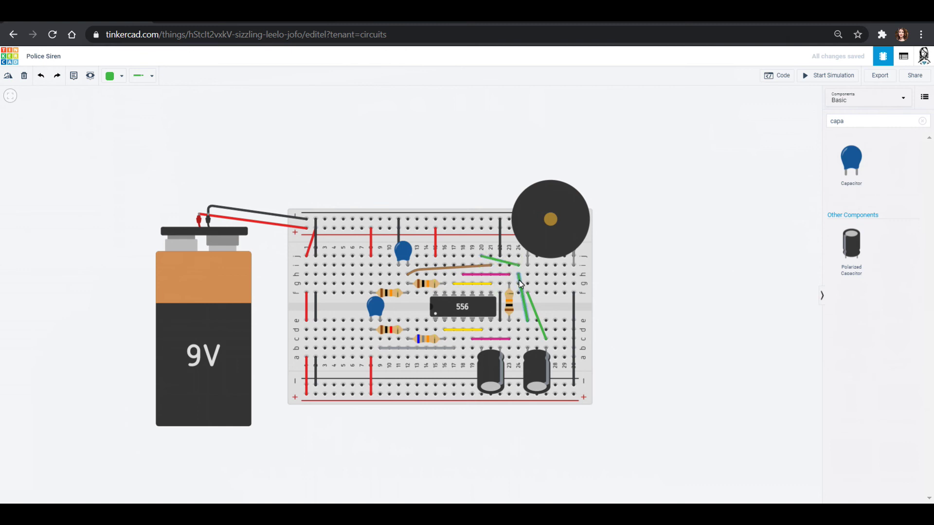
left_click(541, 369)
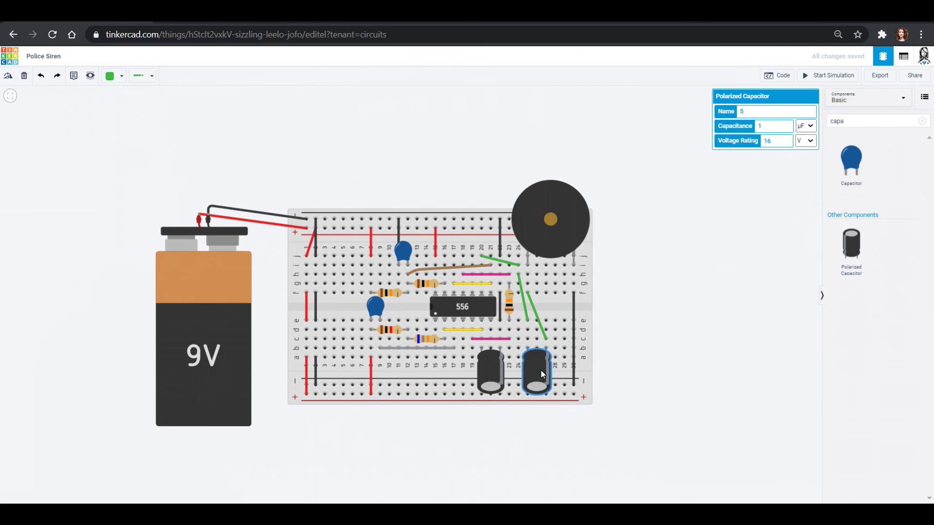
Set the right polarized capacitor to 10 µF, then start and stop the simulation.
left_click(773, 127)
type("0")
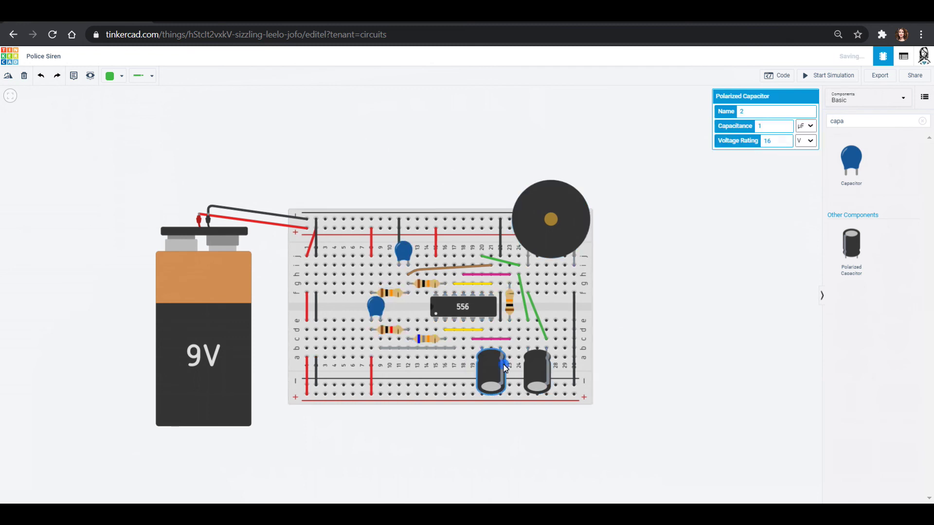
left_click(489, 370)
left_click(713, 295)
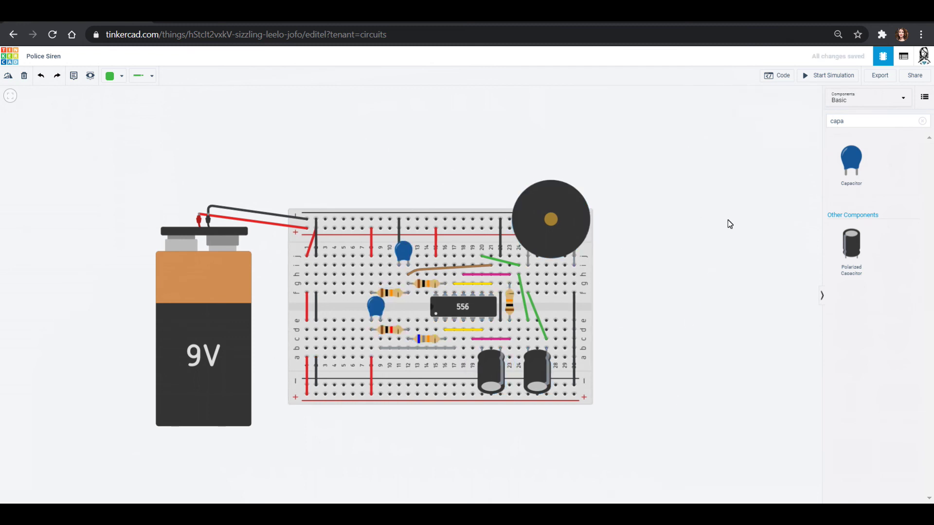
left_click(825, 76)
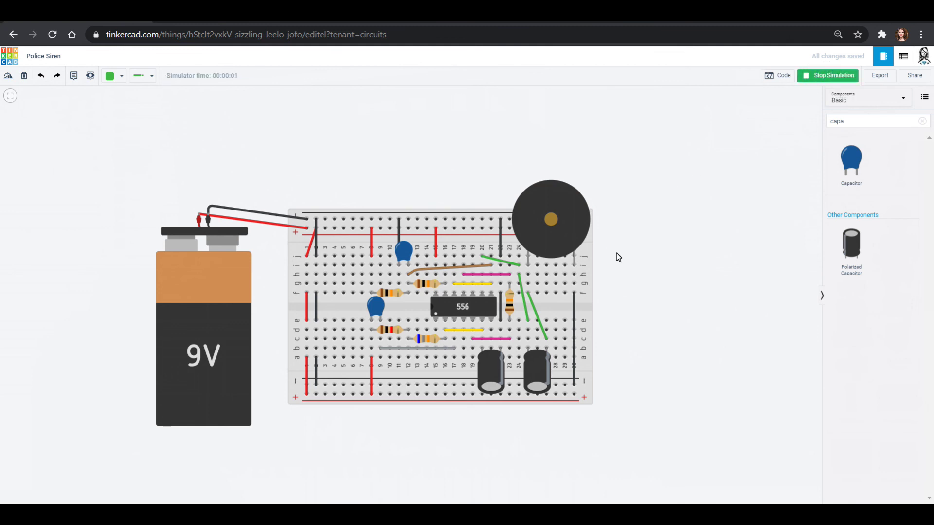
left_click(827, 75)
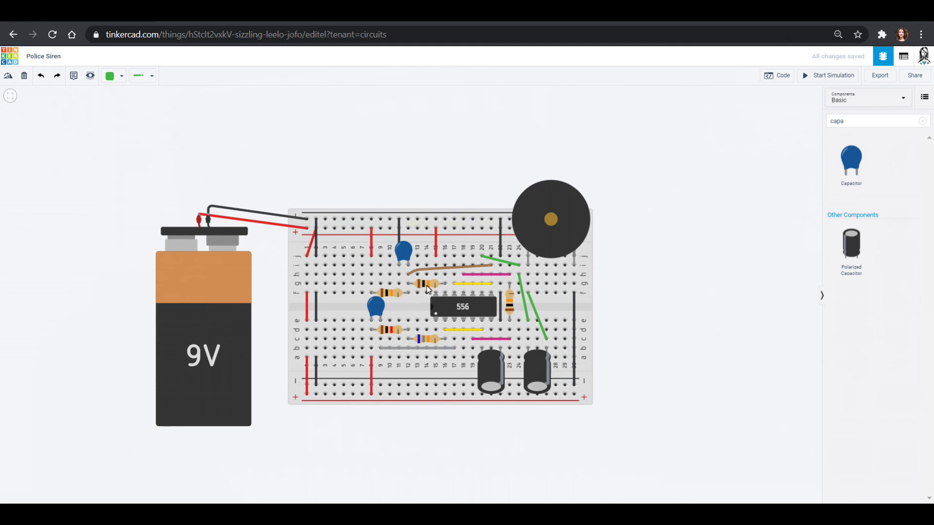
Lift off the 10 kΩ resistor, delete the red jumper, and seat the resistor upright near column 16.
left_click(398, 295)
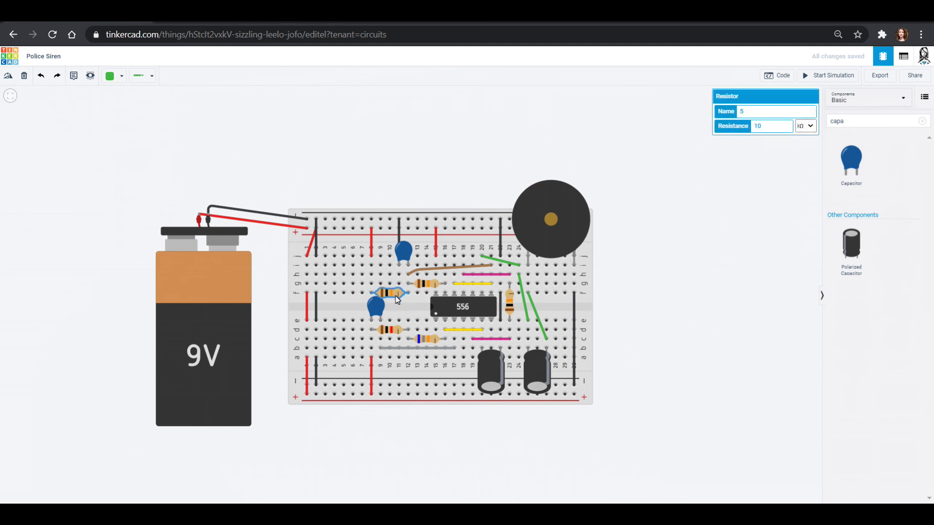
left_click_drag(398, 296, 513, 181)
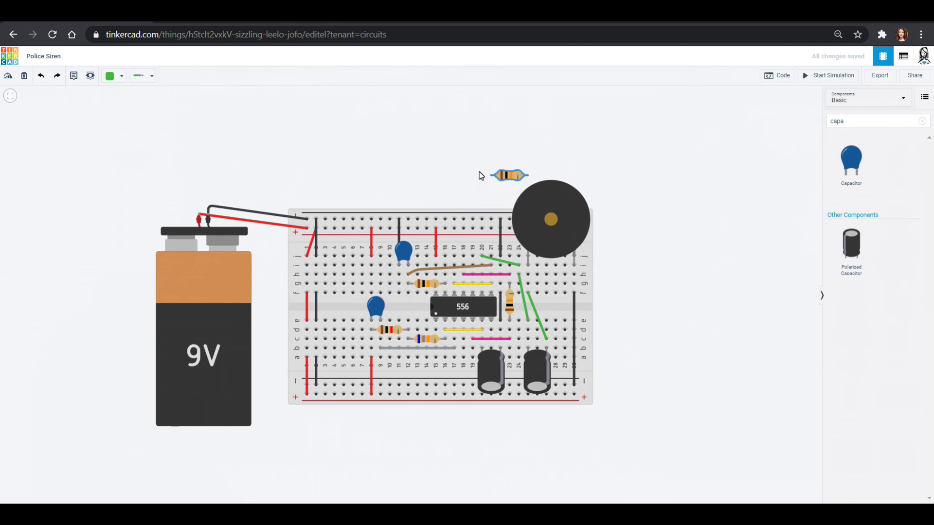
left_click(371, 246)
key("Delete")
left_click(514, 174)
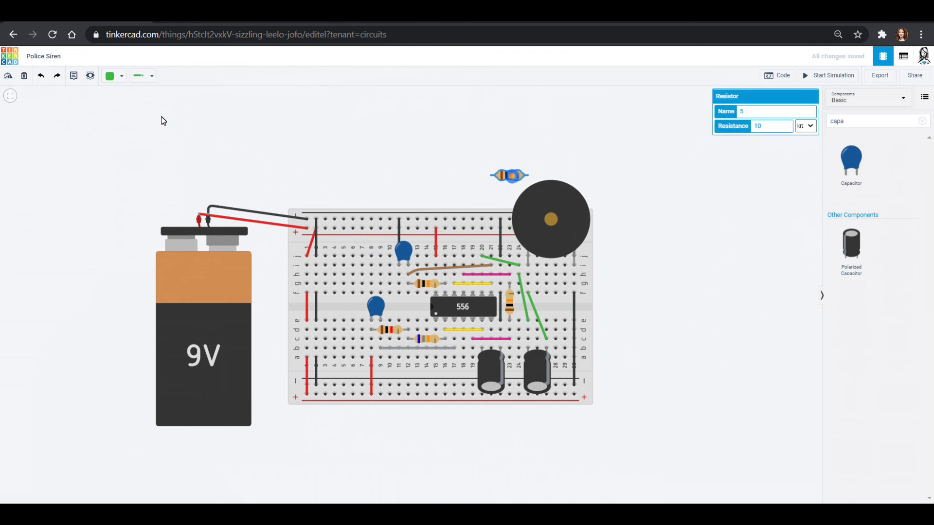
left_click(6, 76)
left_click(6, 77)
left_click(7, 76)
left_click_drag(500, 183, 416, 275)
left_click(470, 210)
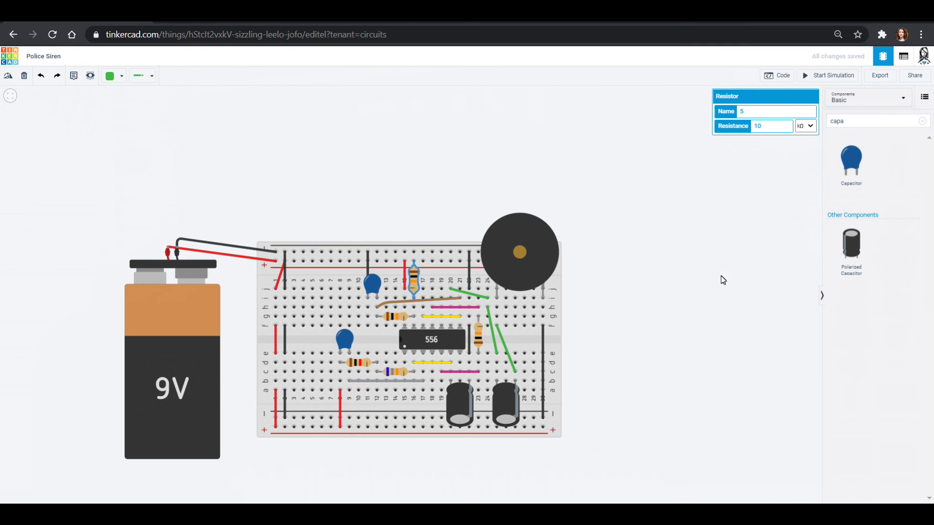
left_click(835, 78)
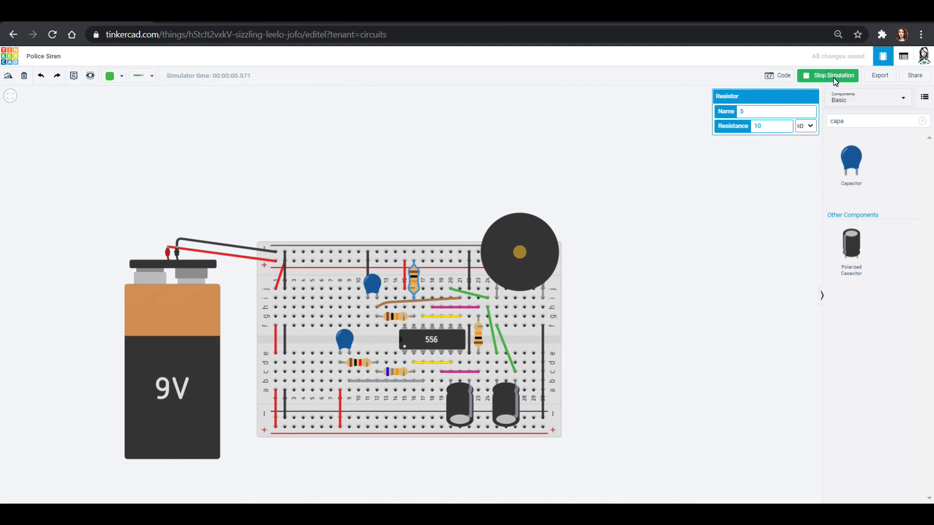
left_click(833, 77)
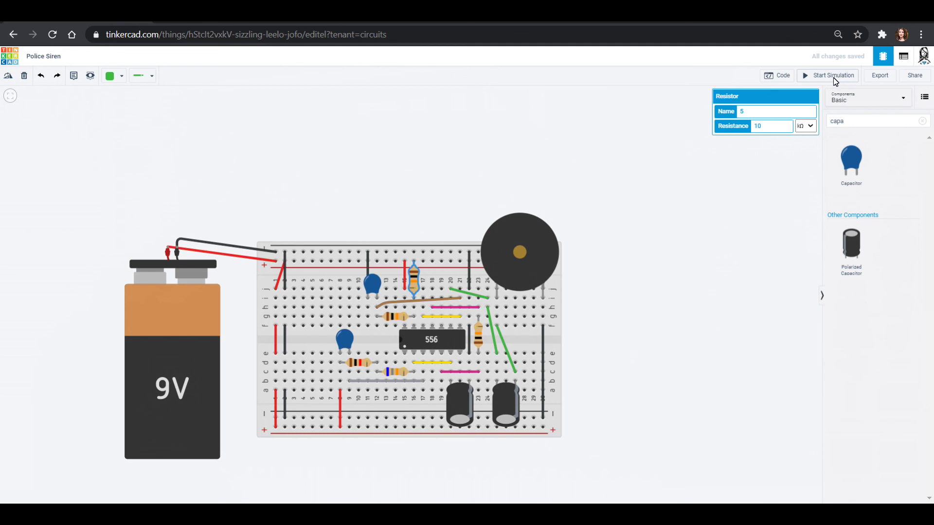
key("XF86AudioLowerVolume")
key("XF86AudioLowerVolume")
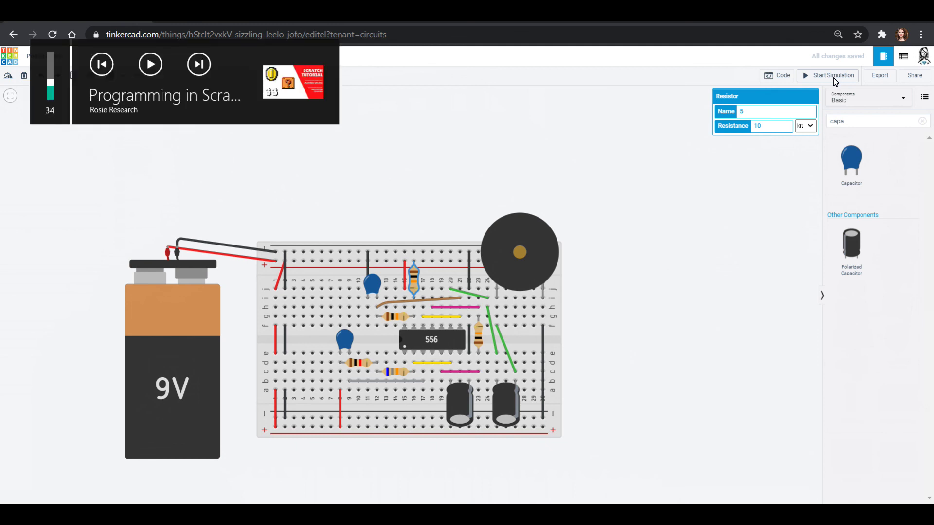
left_click(833, 77)
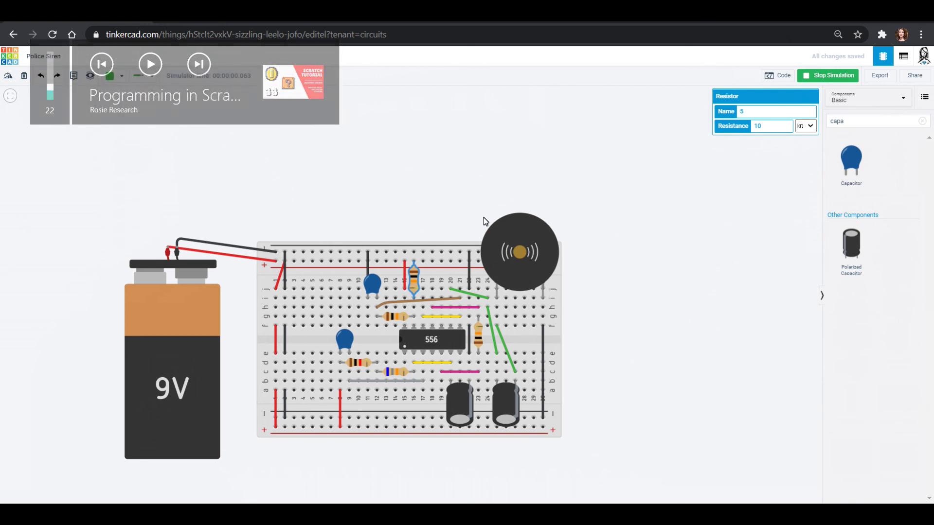
left_click(821, 75)
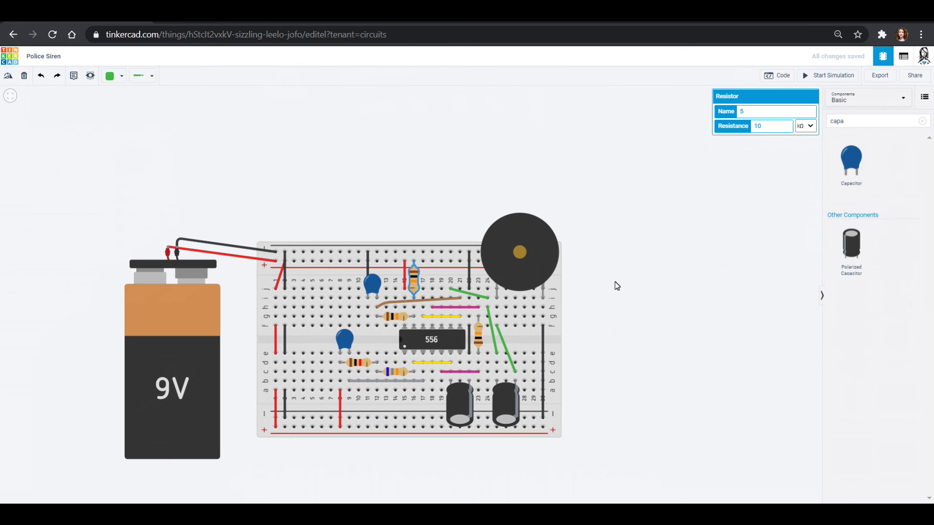
left_click_drag(423, 187, 447, 158)
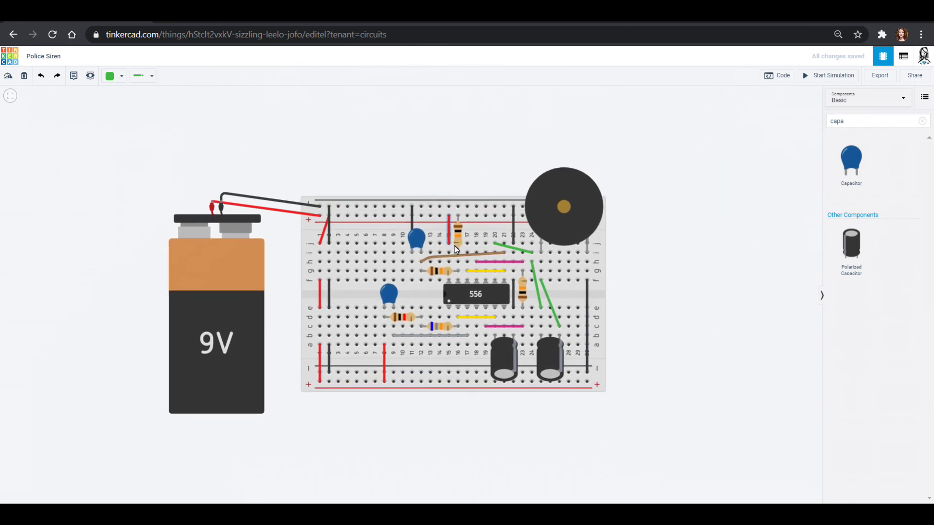